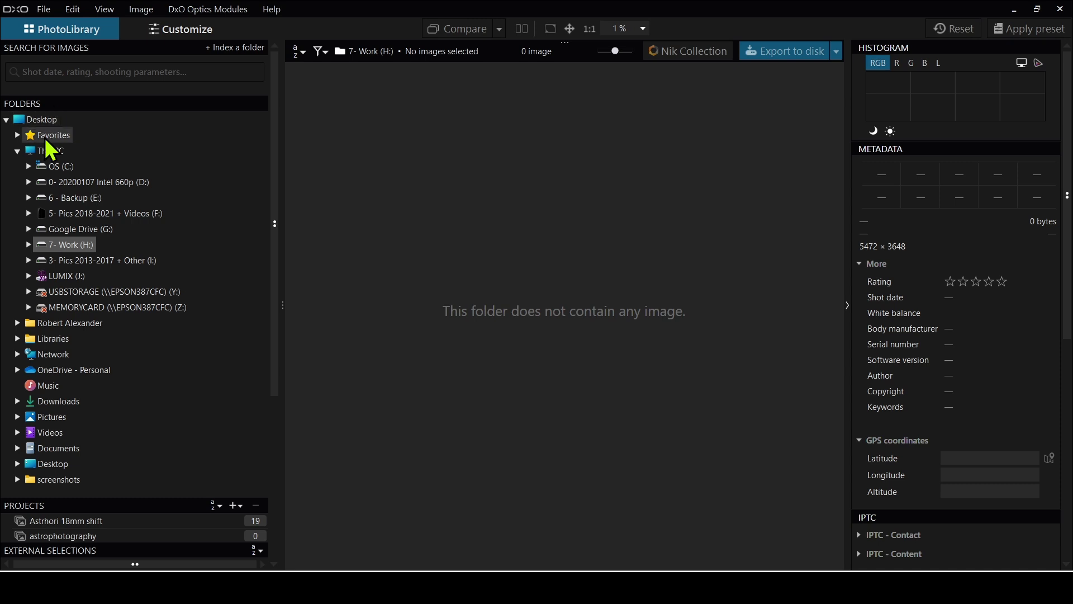
Expand the 7- Work (H:) drive through Media and 2022 down to the 4th qtr folder
{"action": "left_click", "coordinate": [44, 151]}
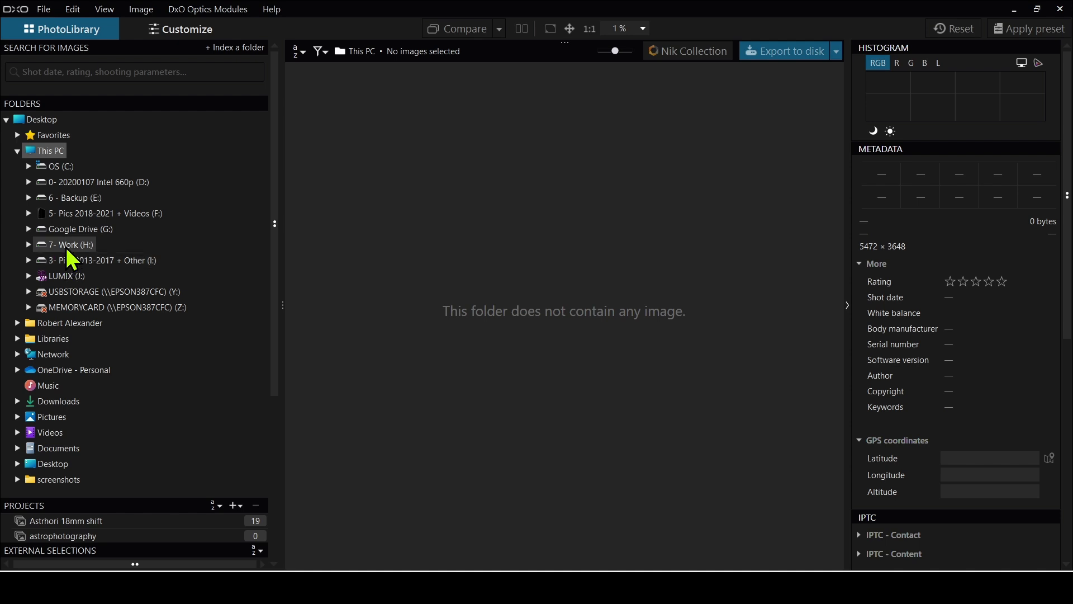
{"action": "left_click", "coordinate": [66, 247]}
{"action": "left_click", "coordinate": [28, 245]}
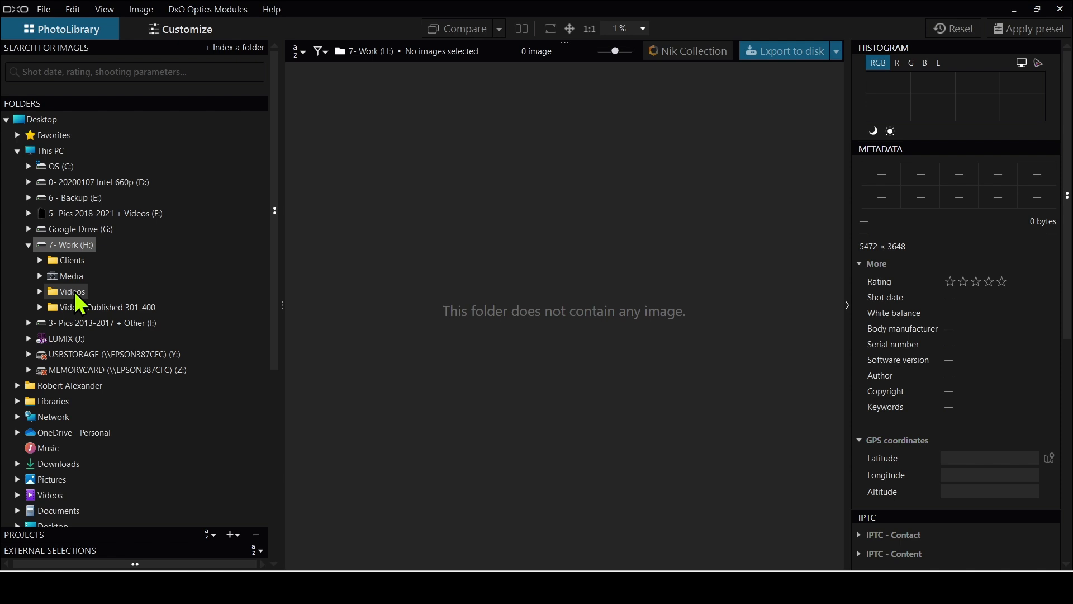
{"action": "left_click", "coordinate": [40, 291]}
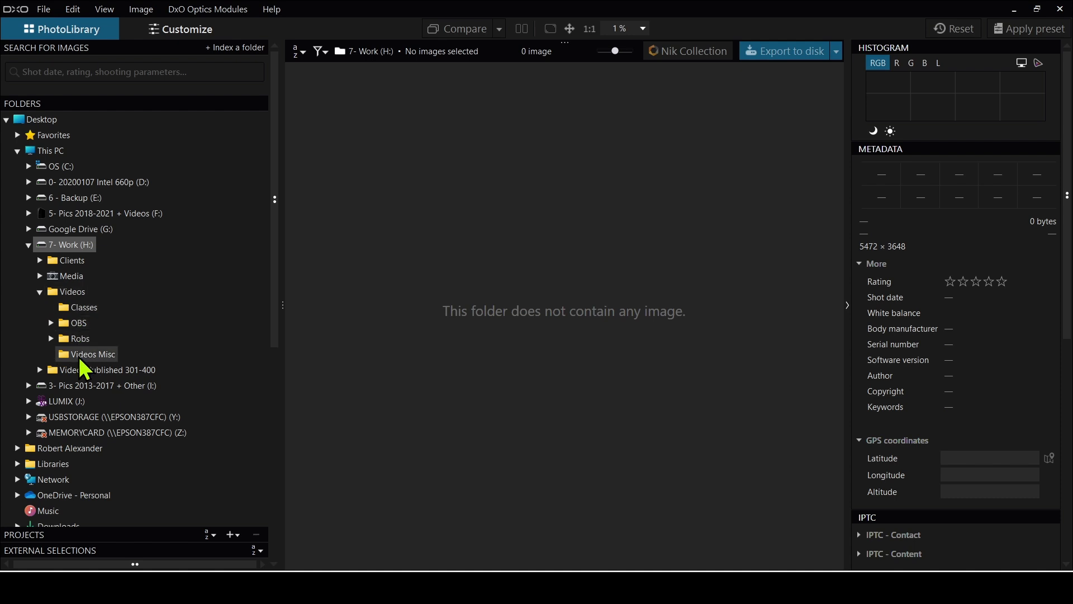
{"action": "left_click", "coordinate": [41, 291]}
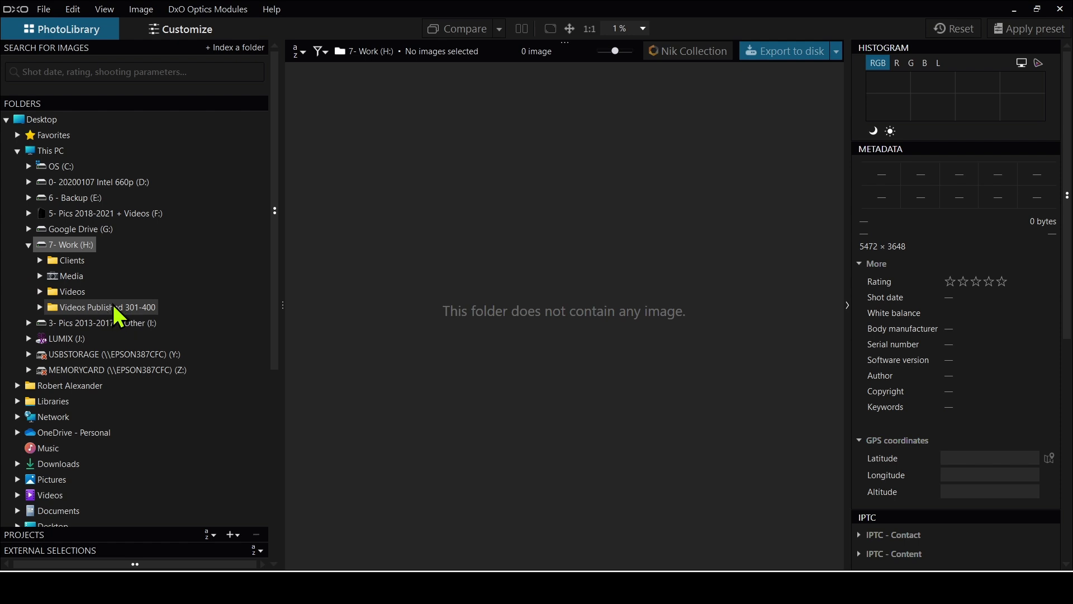
{"action": "left_click", "coordinate": [39, 277]}
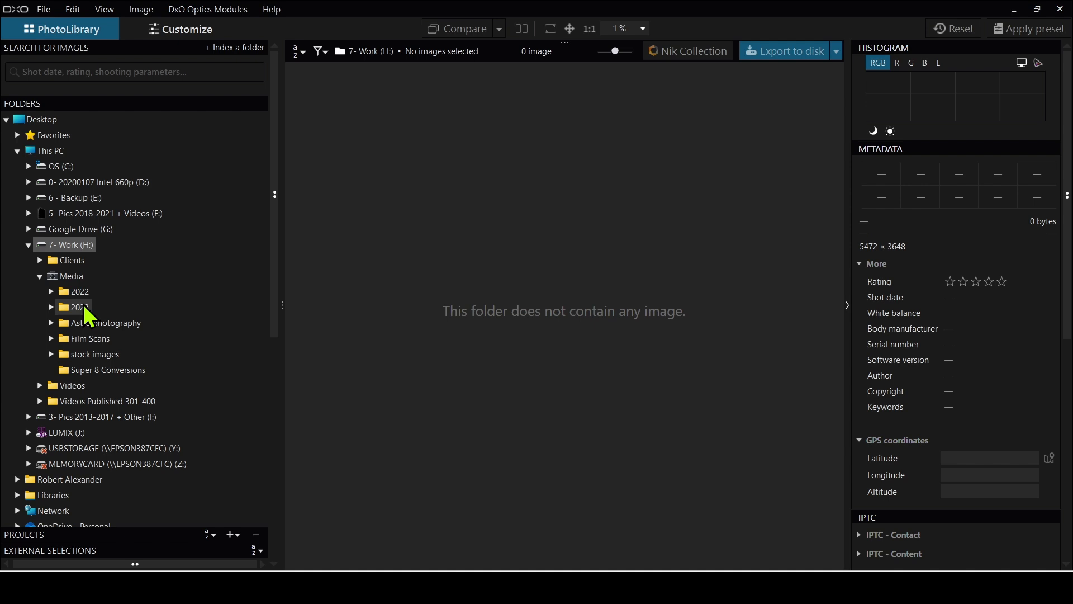
{"action": "left_click", "coordinate": [51, 292]}
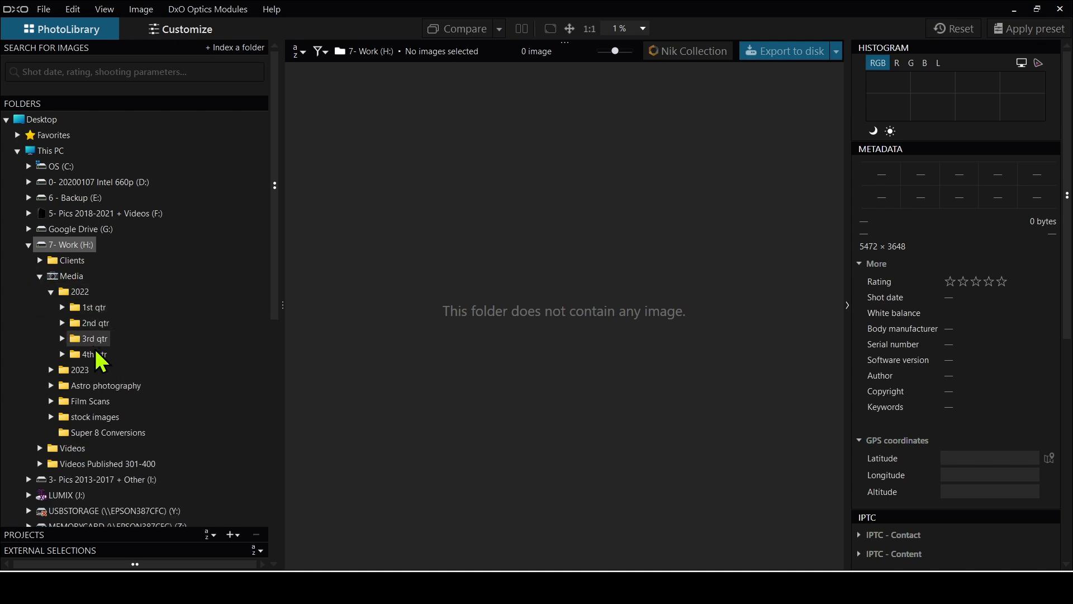
{"action": "left_click", "coordinate": [63, 354]}
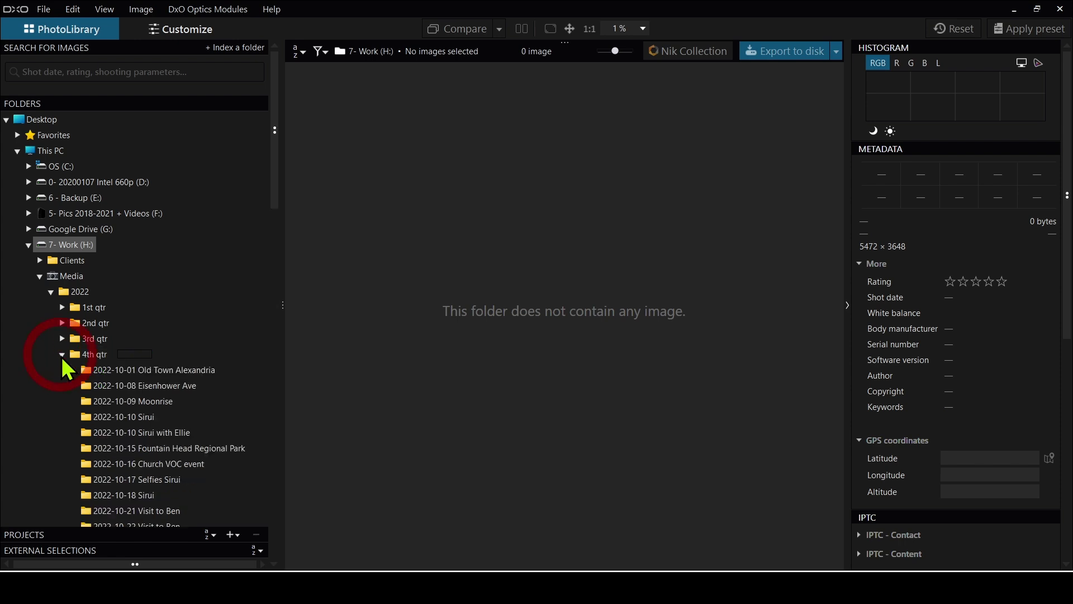
{"action": "scroll", "coordinate": [155, 386], "scroll_direction": "down", "scroll_amount": 2}
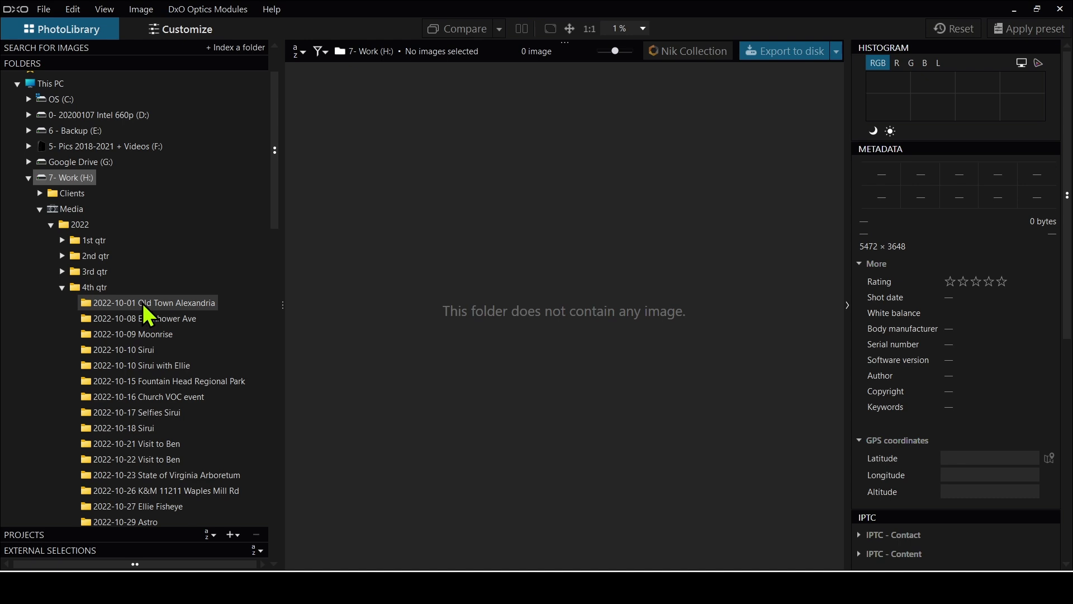
Open the 4th qtr folder, browse the Astro photography, OM1 and darks folders, and check the File menu
{"action": "left_click", "coordinate": [64, 288]}
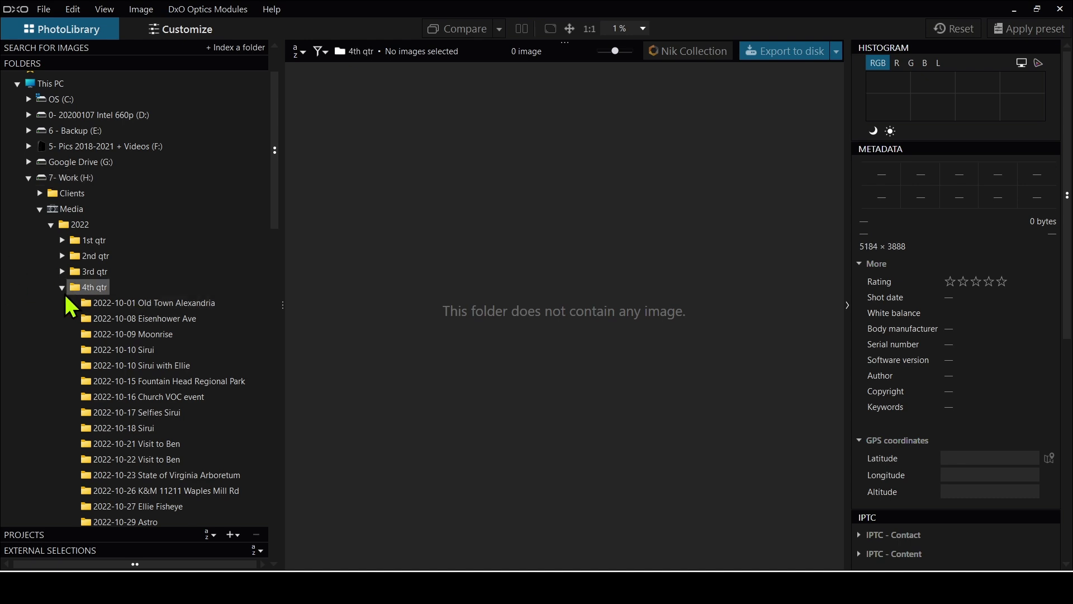
{"action": "left_click", "coordinate": [63, 287]}
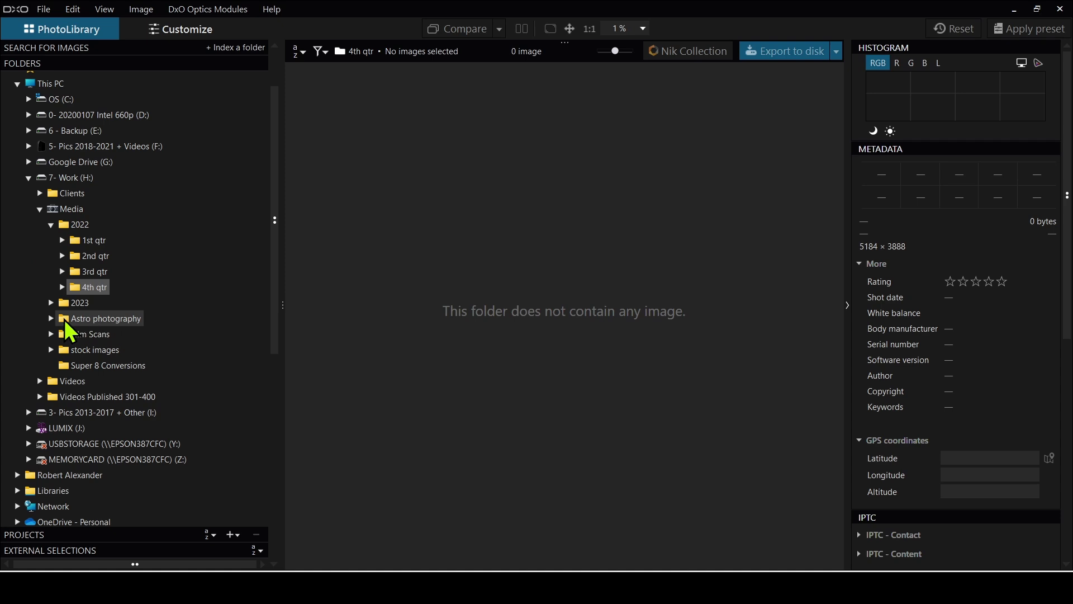
{"action": "left_click", "coordinate": [51, 319]}
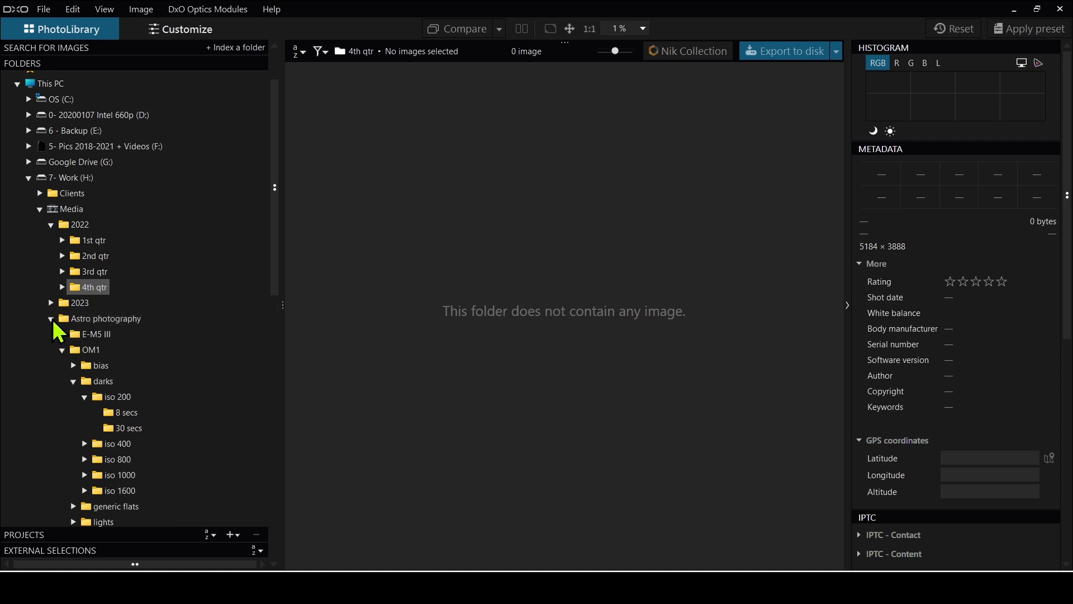
{"action": "left_click", "coordinate": [62, 351]}
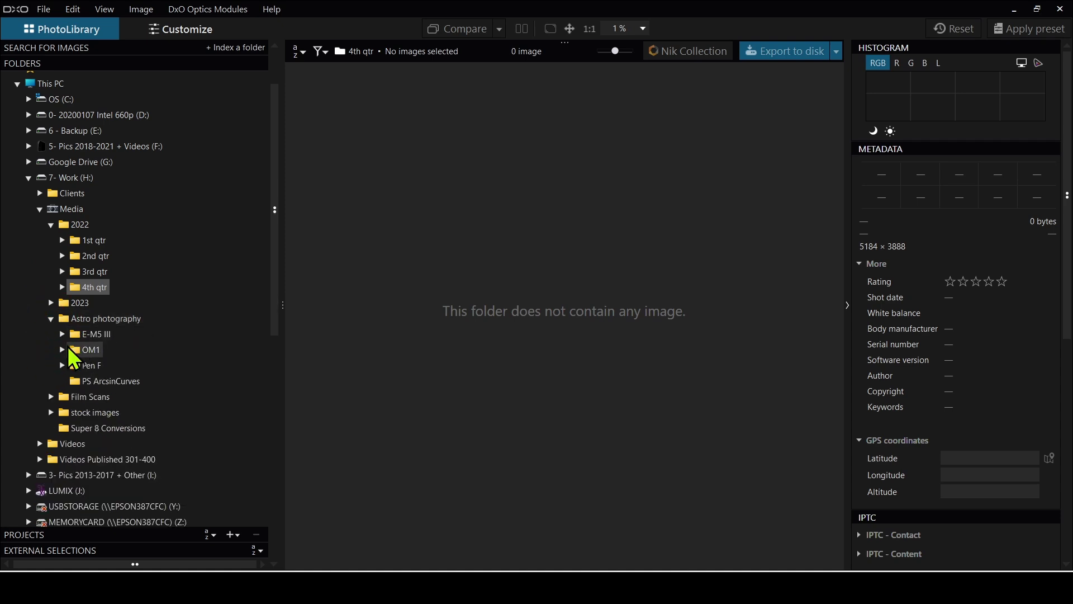
{"action": "left_click", "coordinate": [62, 352]}
{"action": "left_click", "coordinate": [73, 381]}
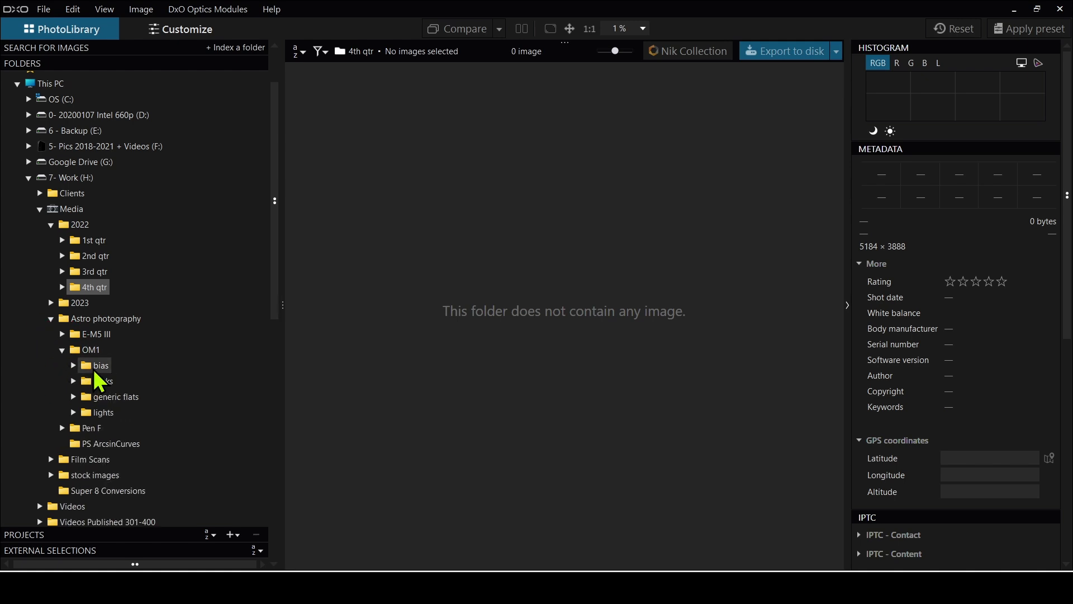
{"action": "left_click", "coordinate": [74, 381]}
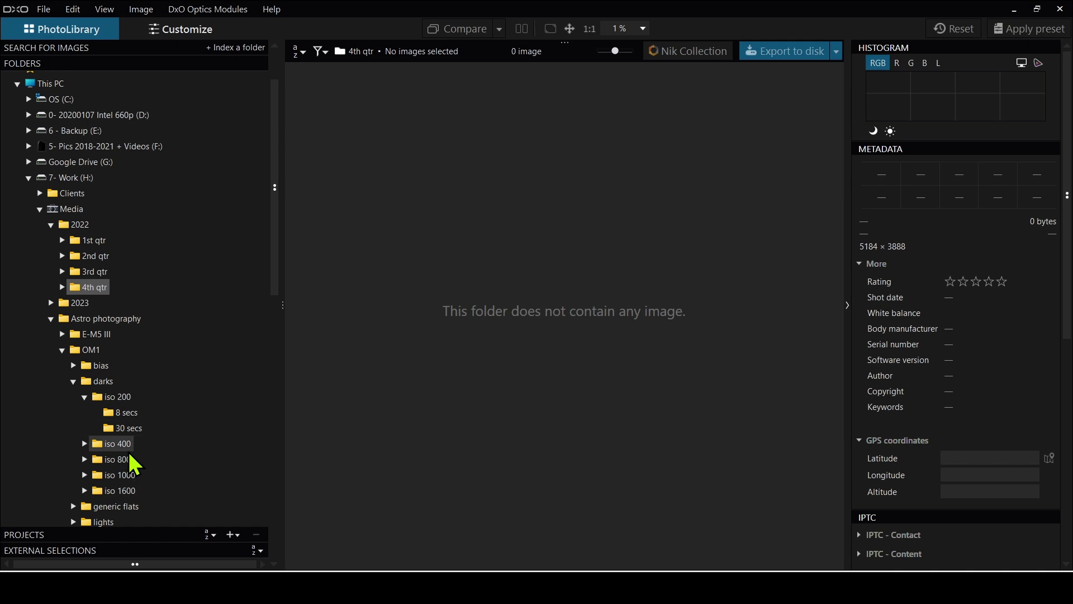
{"action": "left_click", "coordinate": [62, 351]}
{"action": "left_click", "coordinate": [52, 318]}
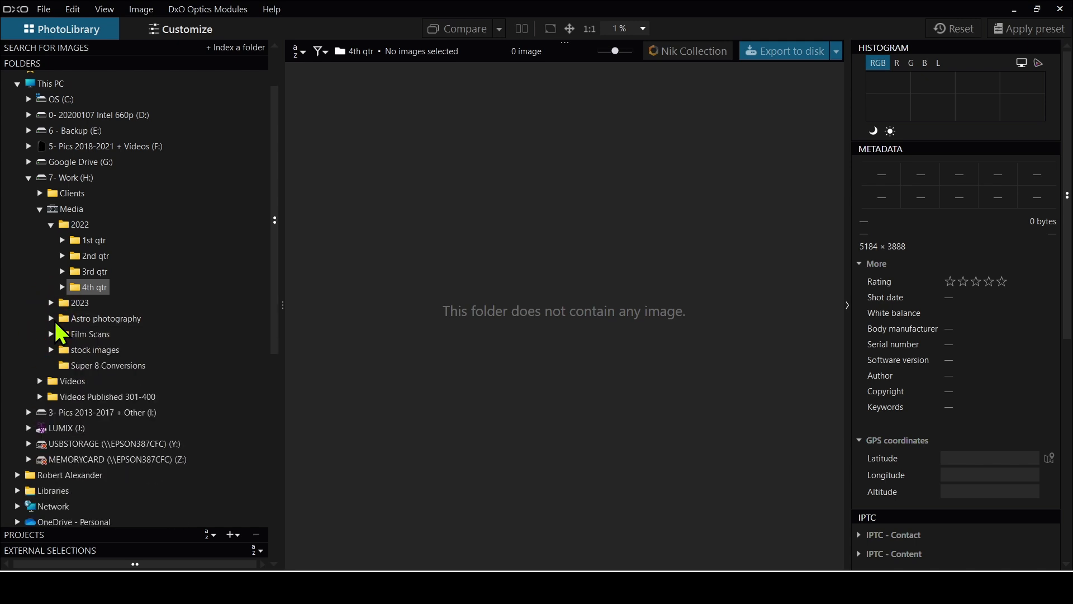
{"action": "left_click", "coordinate": [62, 287]}
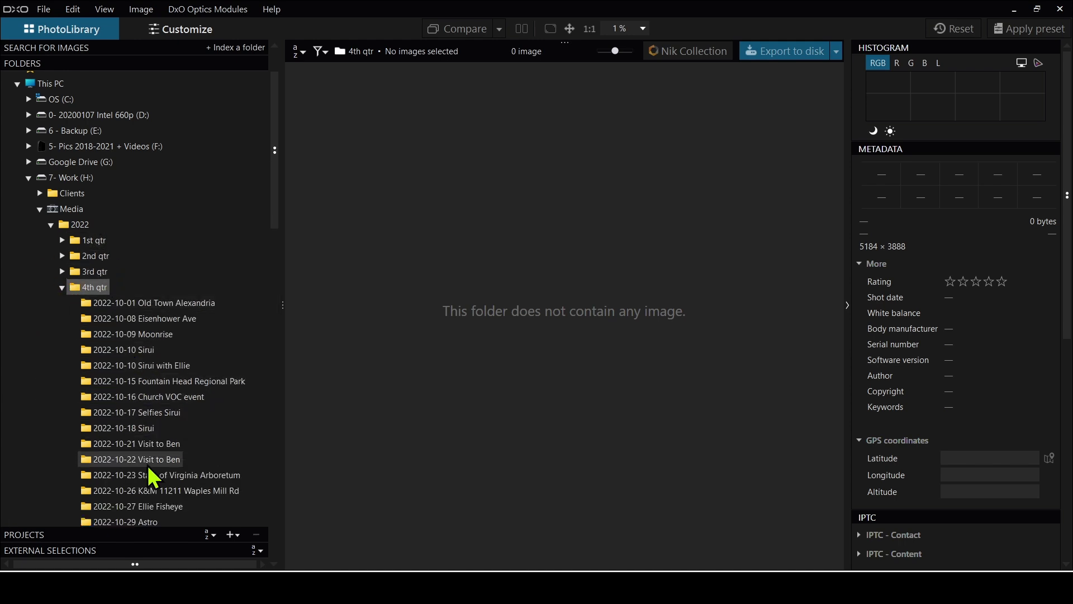
{"action": "left_click", "coordinate": [44, 9]}
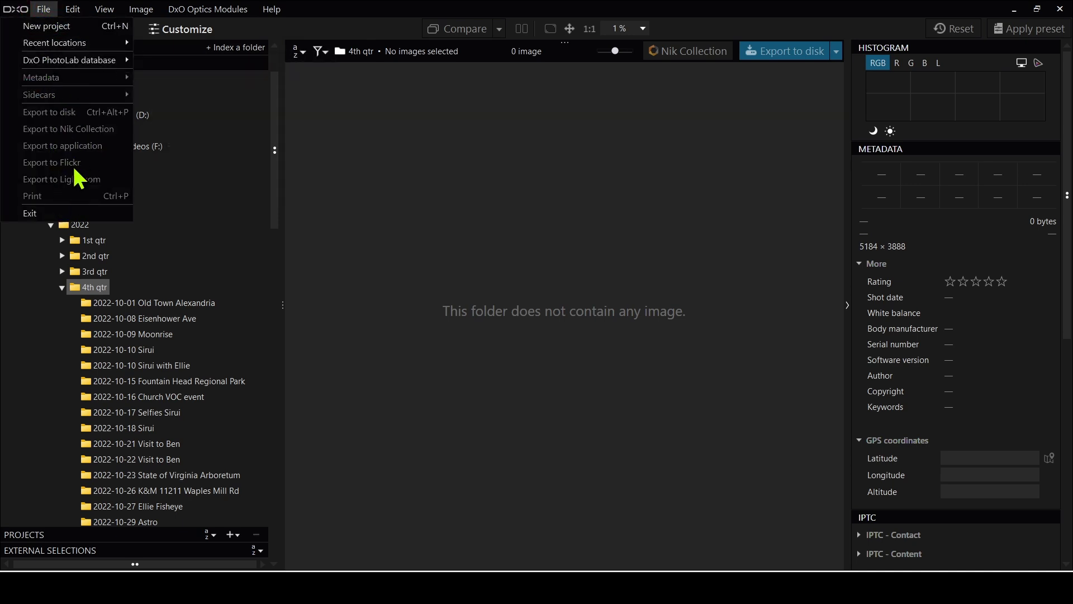
{"action": "left_click", "coordinate": [382, 297]}
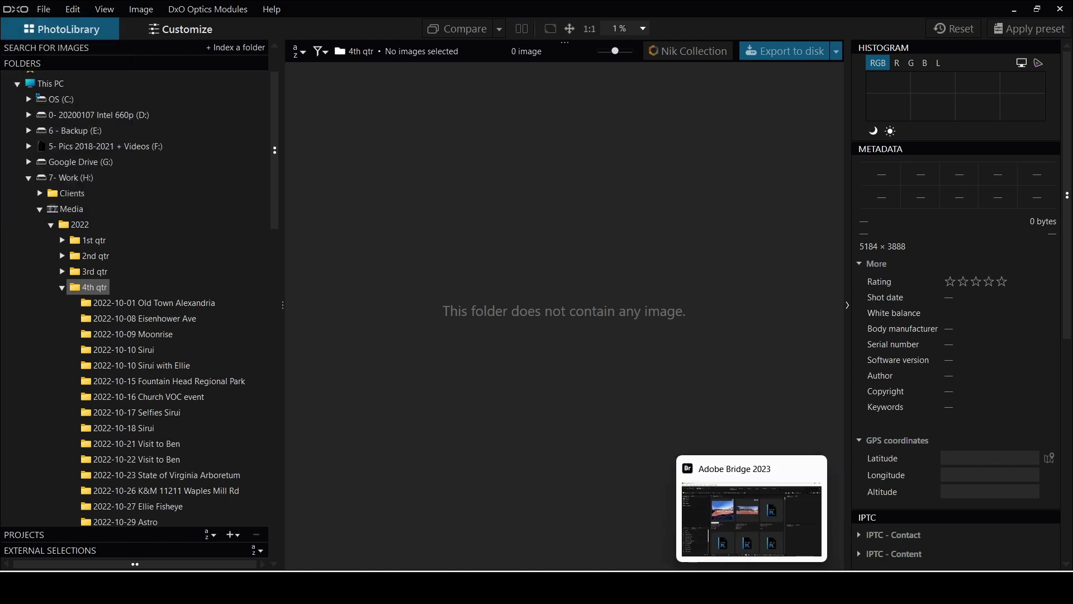
In Bridge's Photo Downloader, import the 38 LUMIX card photos with their original file names
{"action": "left_click", "coordinate": [751, 587]}
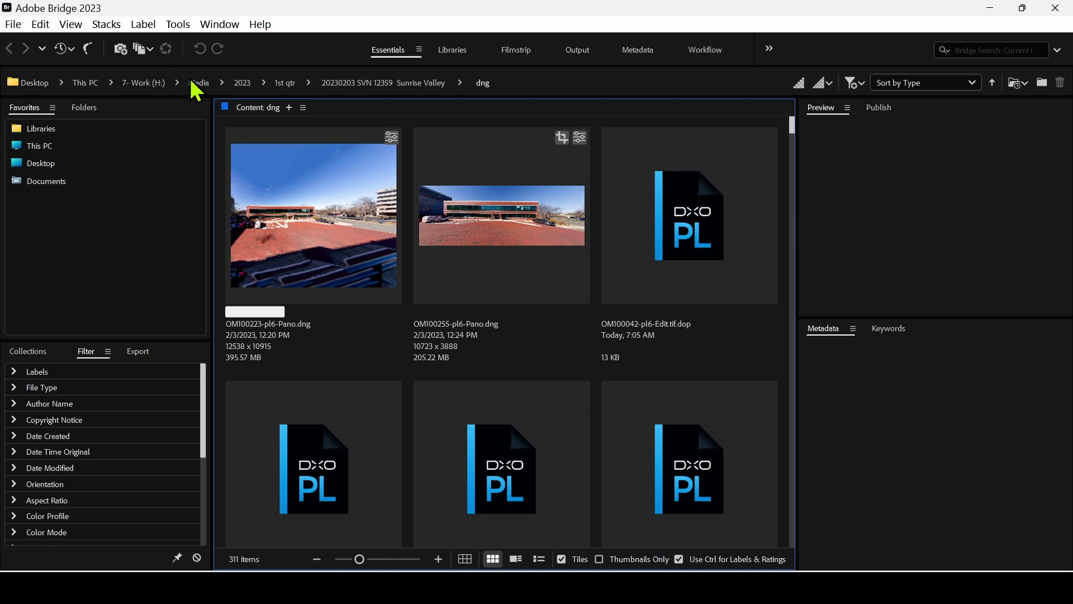
{"action": "left_click", "coordinate": [123, 50]}
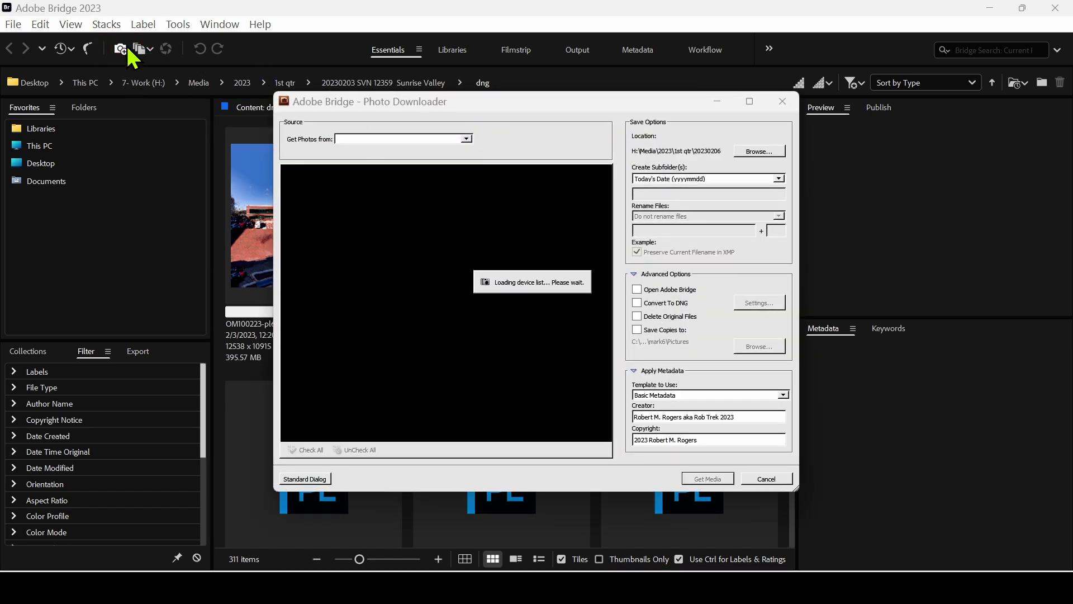
{"action": "left_click", "coordinate": [391, 139]}
{"action": "left_click", "coordinate": [383, 148]}
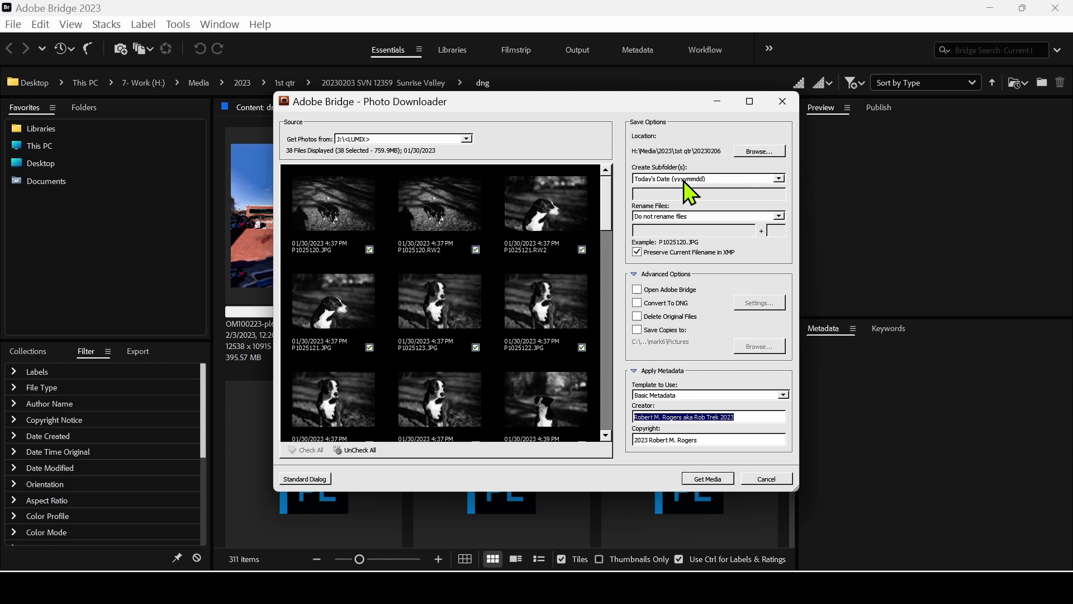
{"action": "left_click", "coordinate": [684, 218]}
{"action": "left_click", "coordinate": [684, 221]}
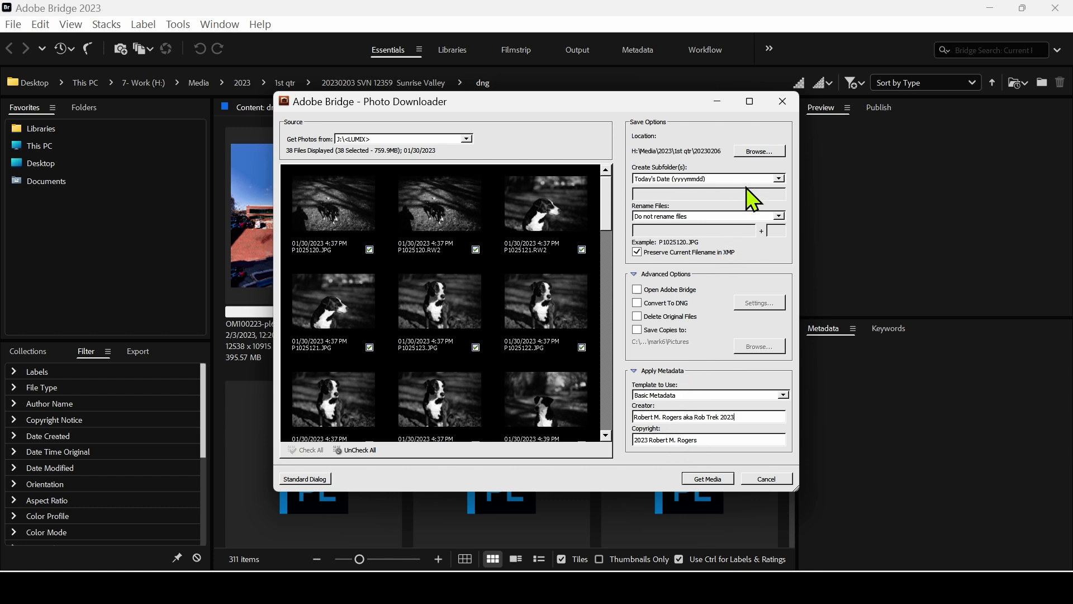
{"action": "left_click", "coordinate": [721, 482]}
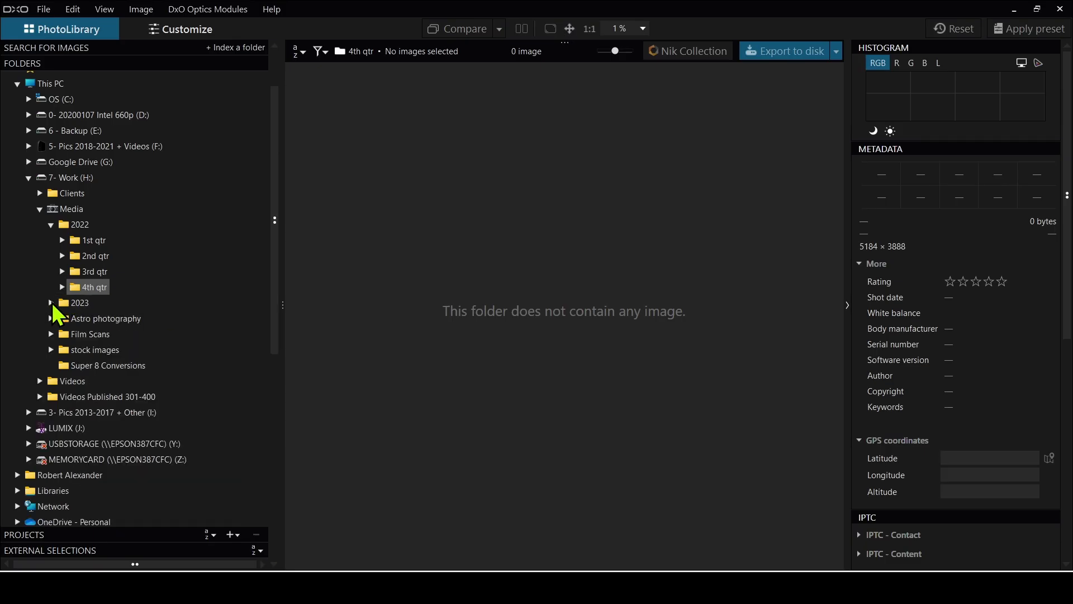
Rename the 2023 > 1st qtr > 20230206 folder to '20230206 Ellie'
{"action": "left_click", "coordinate": [51, 302]}
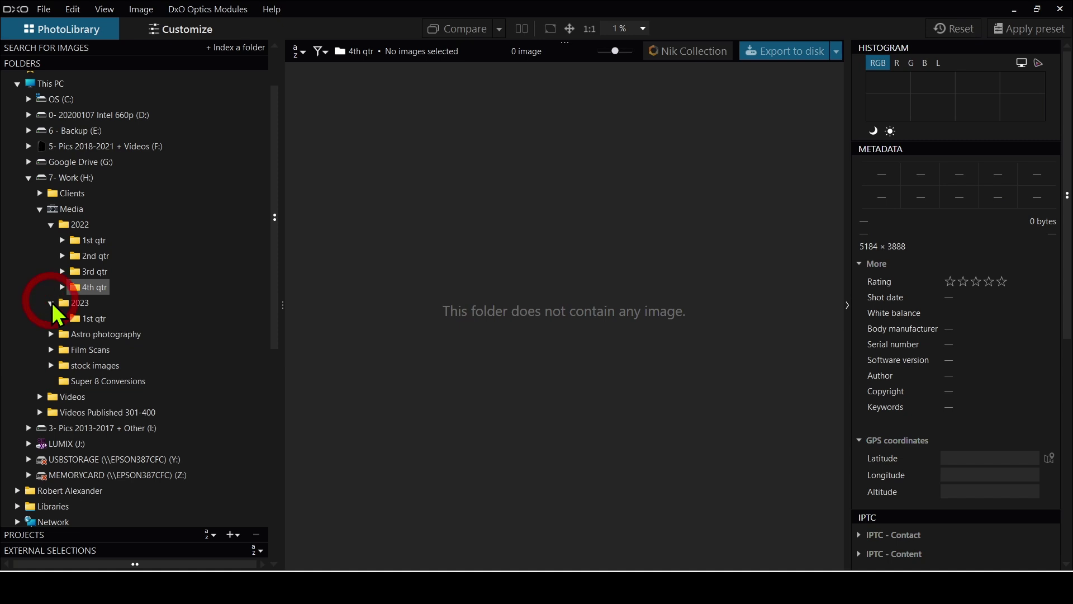
{"action": "left_click", "coordinate": [62, 318]}
{"action": "scroll", "coordinate": [175, 383], "scroll_direction": "down", "scroll_amount": 3}
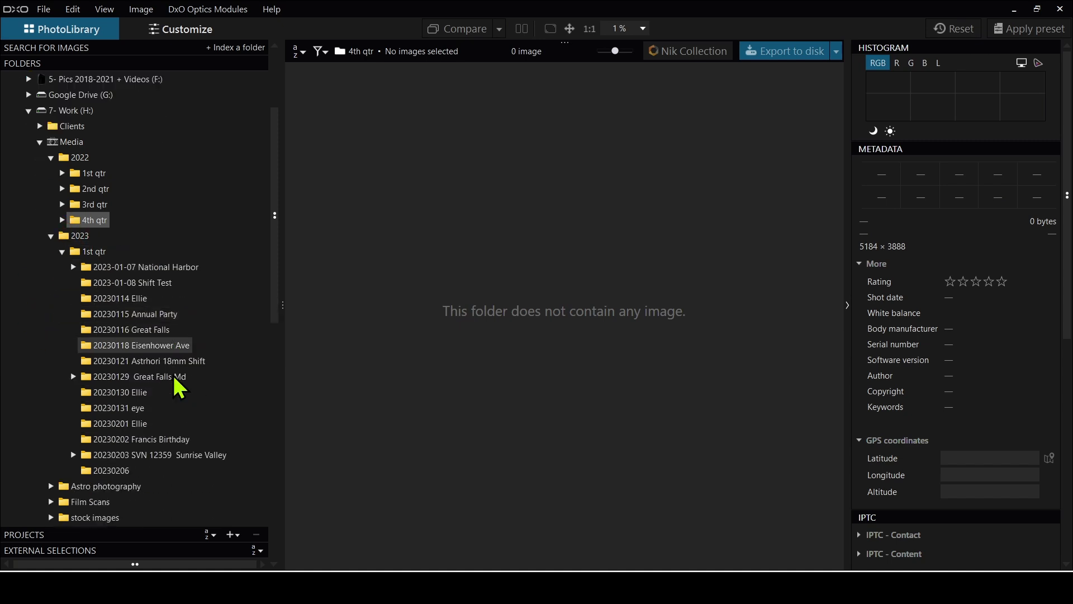
{"action": "left_click", "coordinate": [130, 405]}
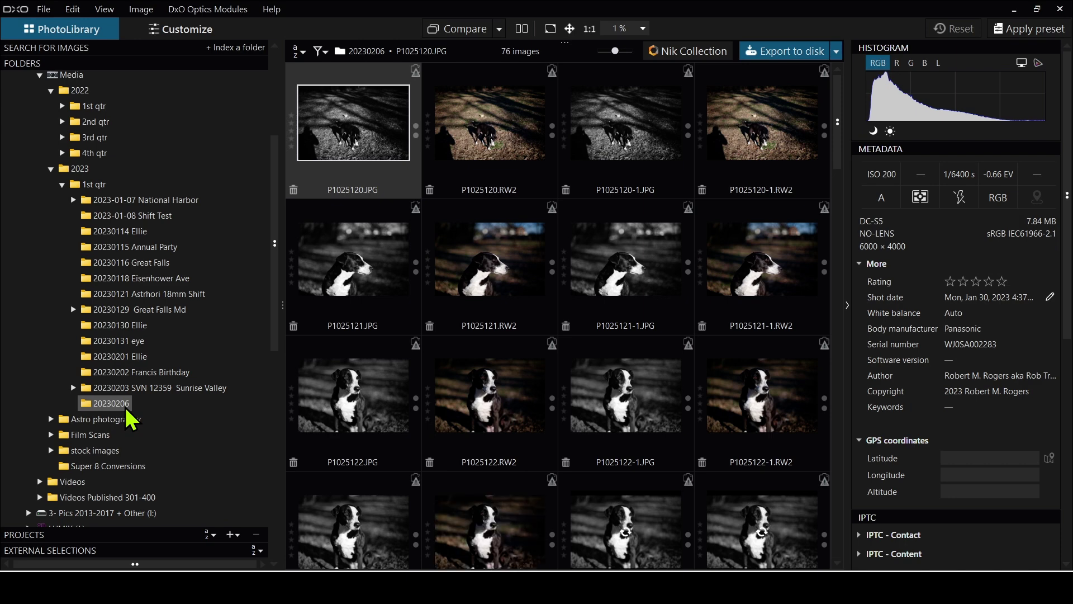
{"action": "right_click", "coordinate": [129, 419]}
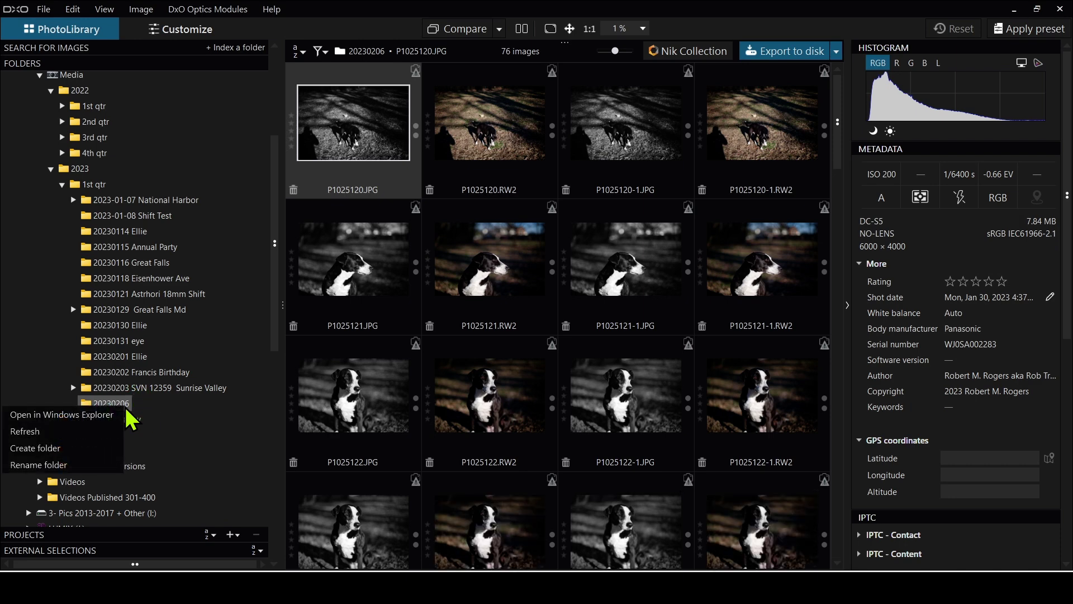
{"action": "left_click", "coordinate": [100, 474]}
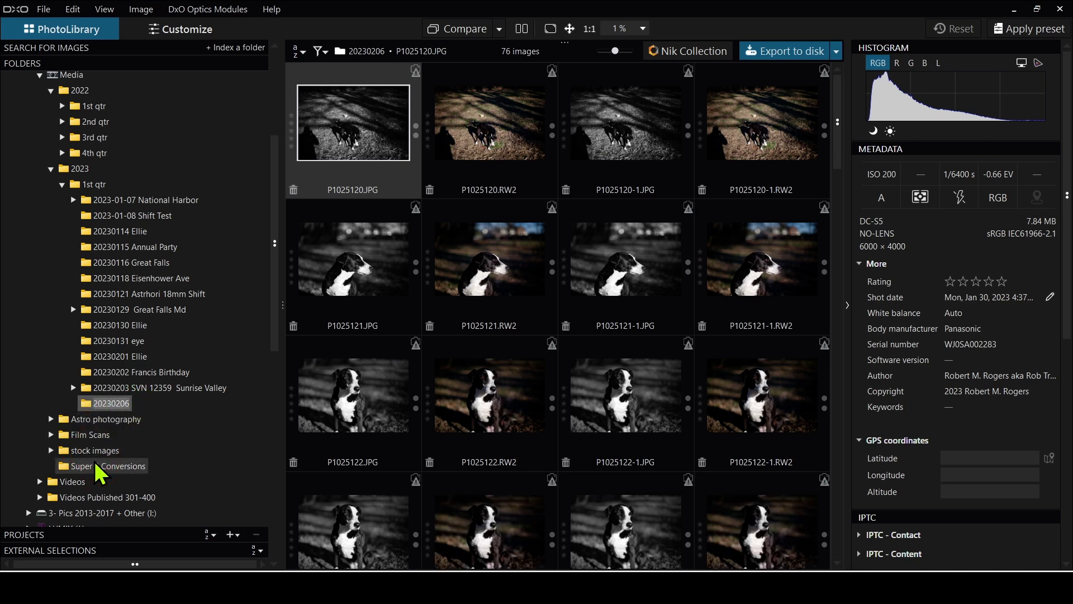
{"action": "key", "text": "End"}
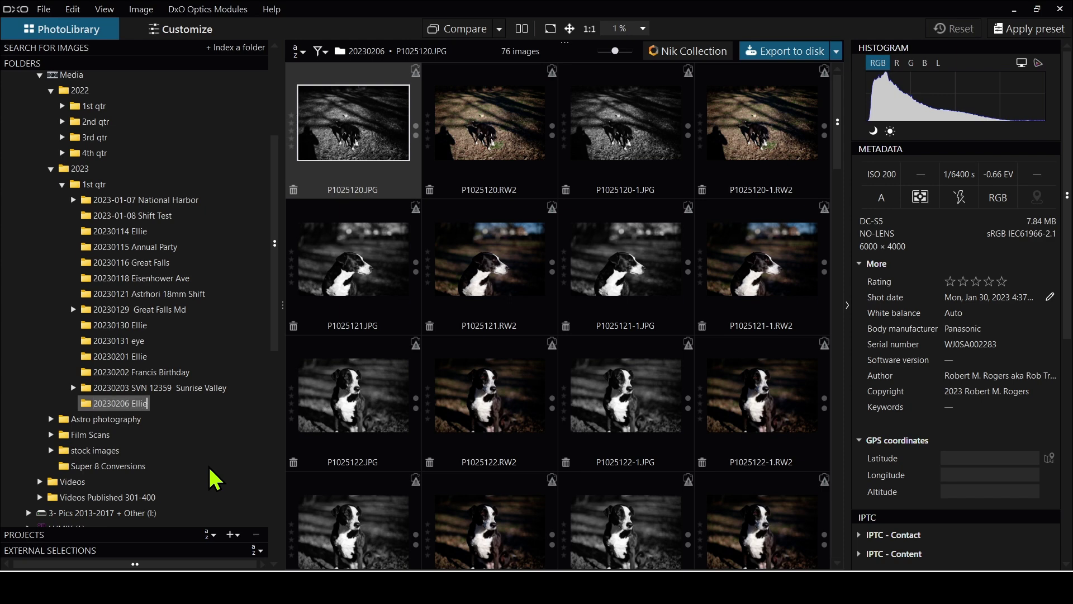
{"action": "key", "text": "Return"}
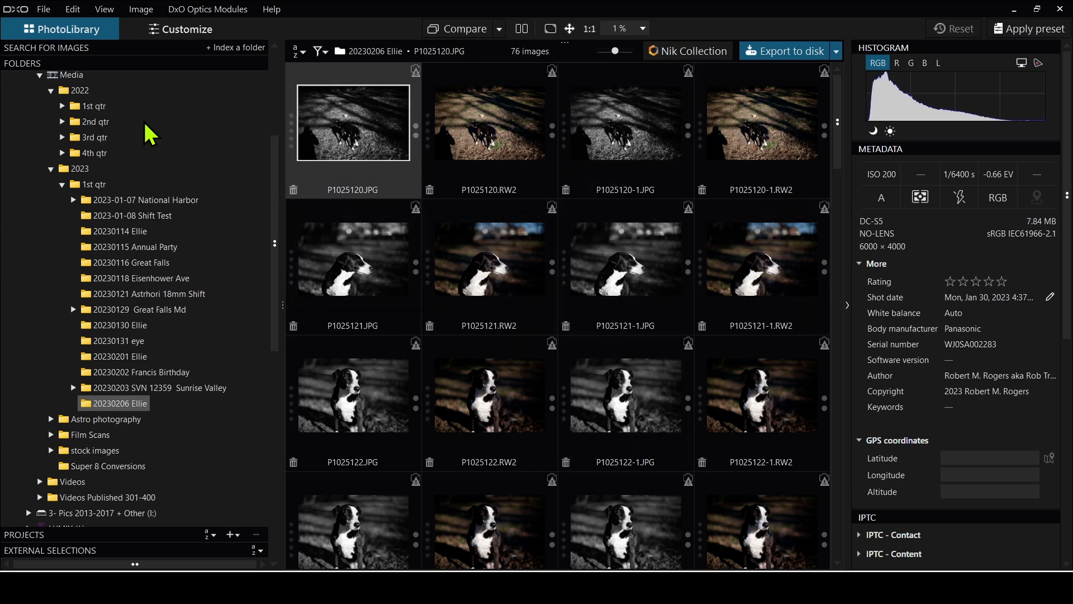
{"action": "left_click", "coordinate": [69, 10]}
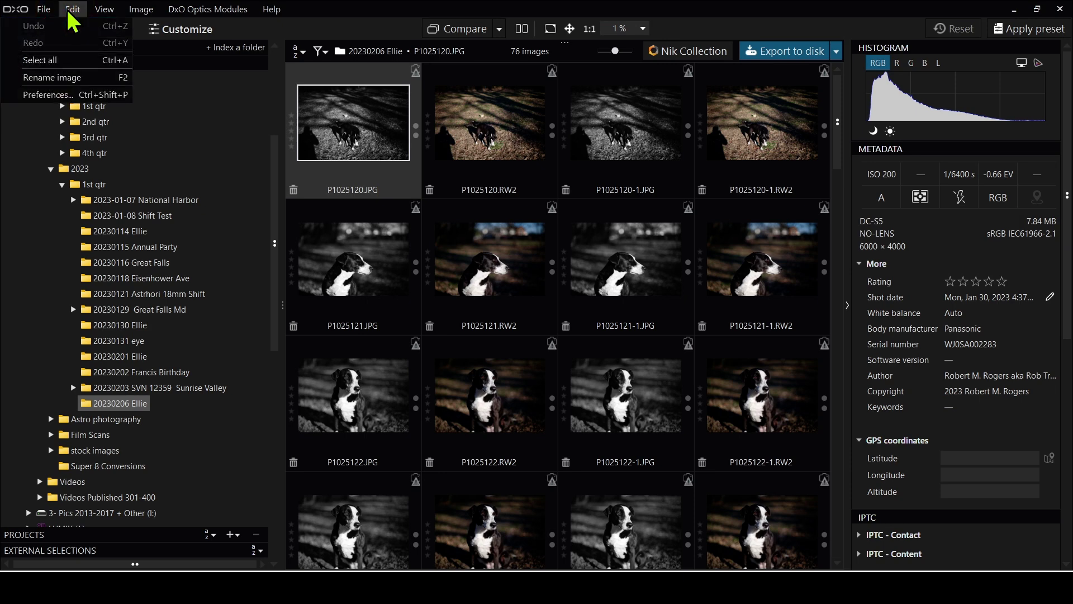
Open Preferences, keep 5 - No correction as the RAW images preset, and go to Display settings
{"action": "left_click", "coordinate": [70, 95]}
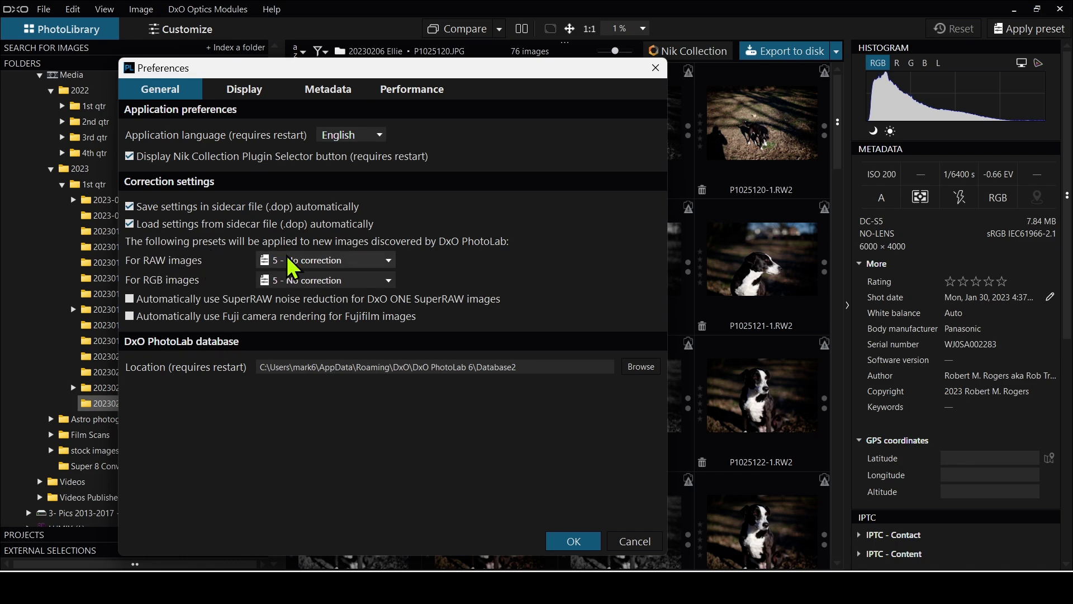
{"action": "left_click", "coordinate": [316, 273]}
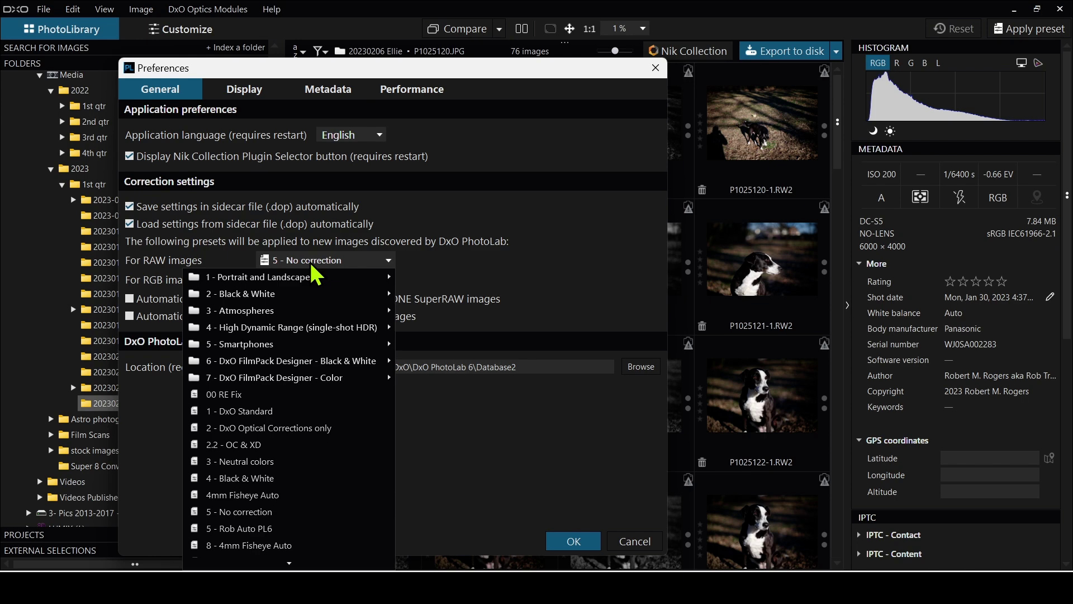
{"action": "left_click", "coordinate": [311, 260]}
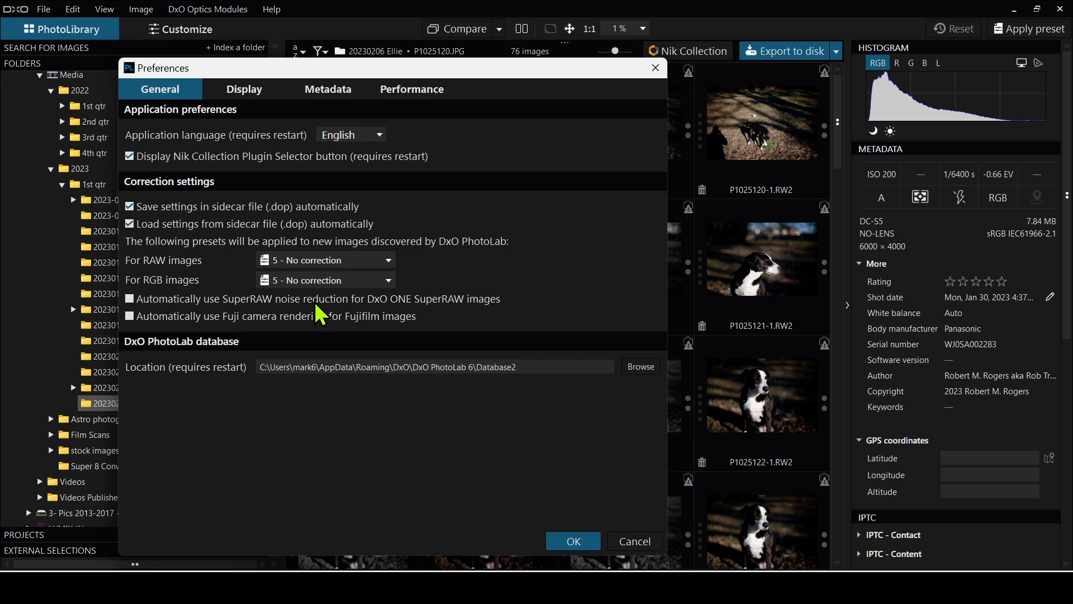
{"action": "left_click", "coordinate": [344, 260]}
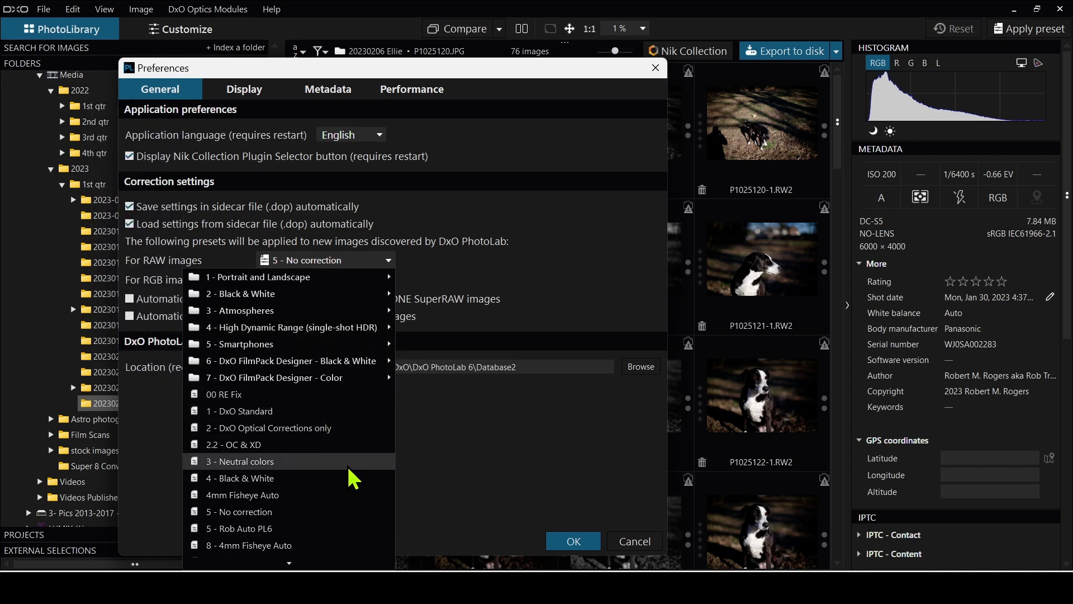
{"action": "left_click", "coordinate": [489, 455]}
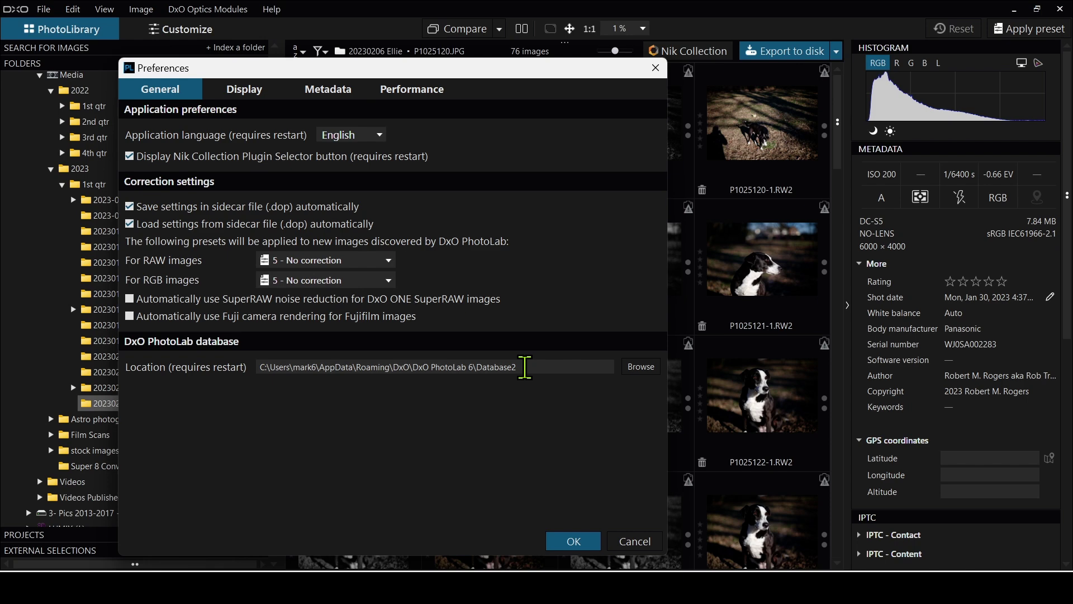
{"action": "left_click", "coordinate": [245, 89]}
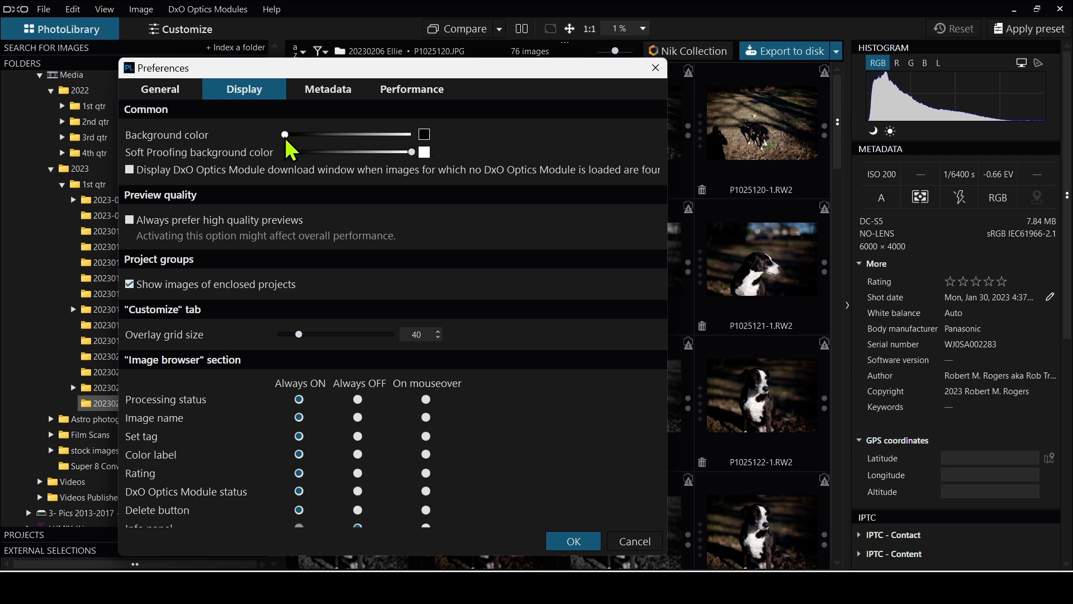
Lighten the viewer background with the Background color slider
{"action": "left_click_drag", "start_coordinate": [302, 136], "coordinate": [372, 135]}
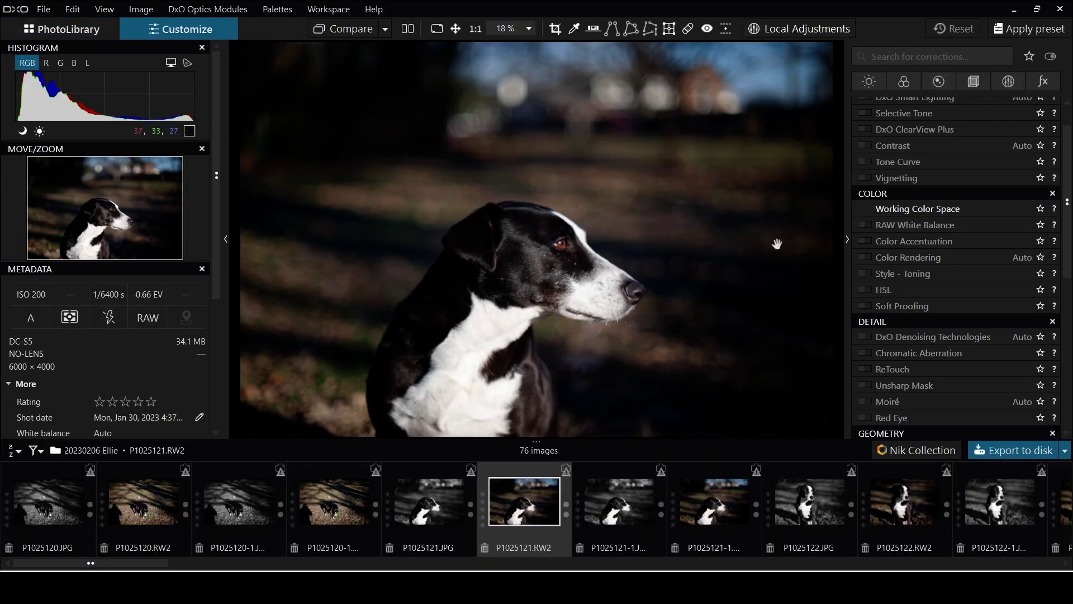
{"action": "scroll", "coordinate": [518, 220], "scroll_direction": "down", "scroll_amount": 3}
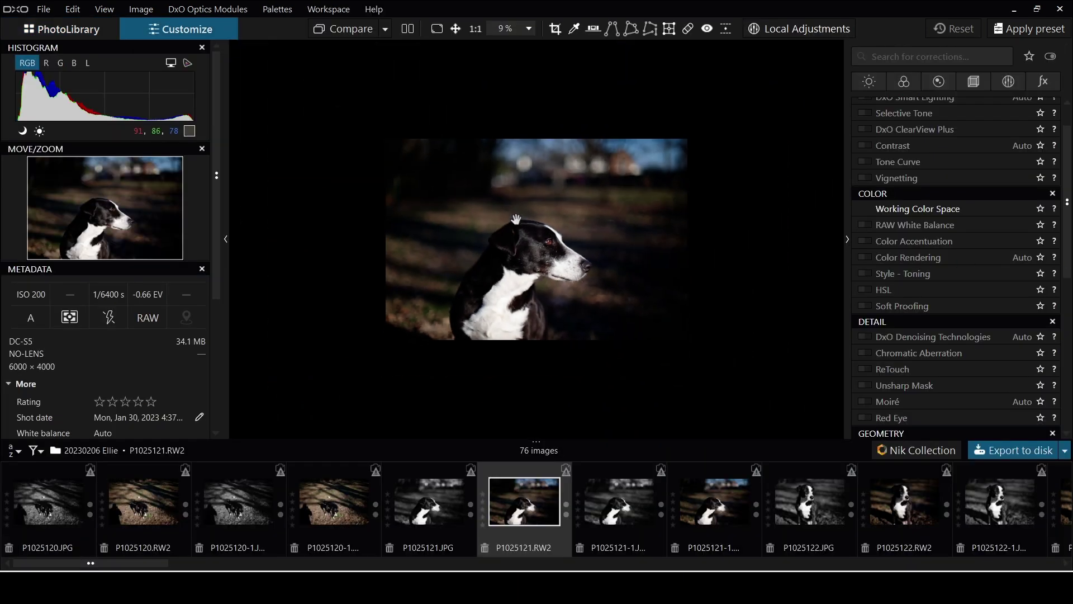
{"action": "mouse_move", "coordinate": [342, 121]}
{"action": "left_mouse_down"}
{"action": "mouse_move", "coordinate": [336, 147]}
{"action": "mouse_move", "coordinate": [297, 196]}
{"action": "mouse_move", "coordinate": [319, 348]}
{"action": "mouse_move", "coordinate": [486, 407]}
{"action": "left_mouse_up"}
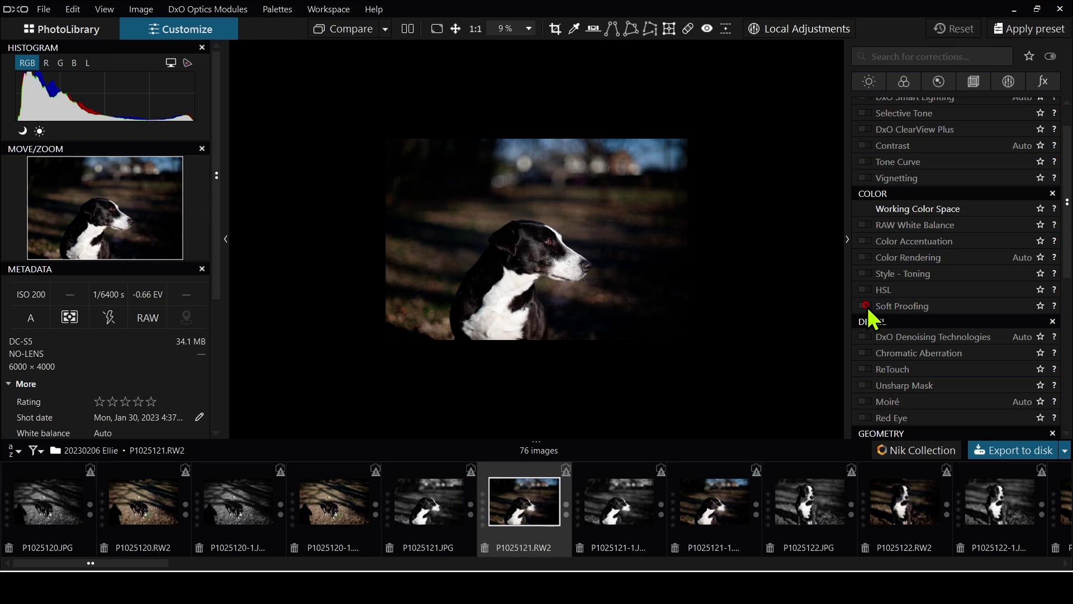
Turn Soft Proofing on in Customize, dismiss its notice, then turn it off again
{"action": "left_click", "coordinate": [865, 306]}
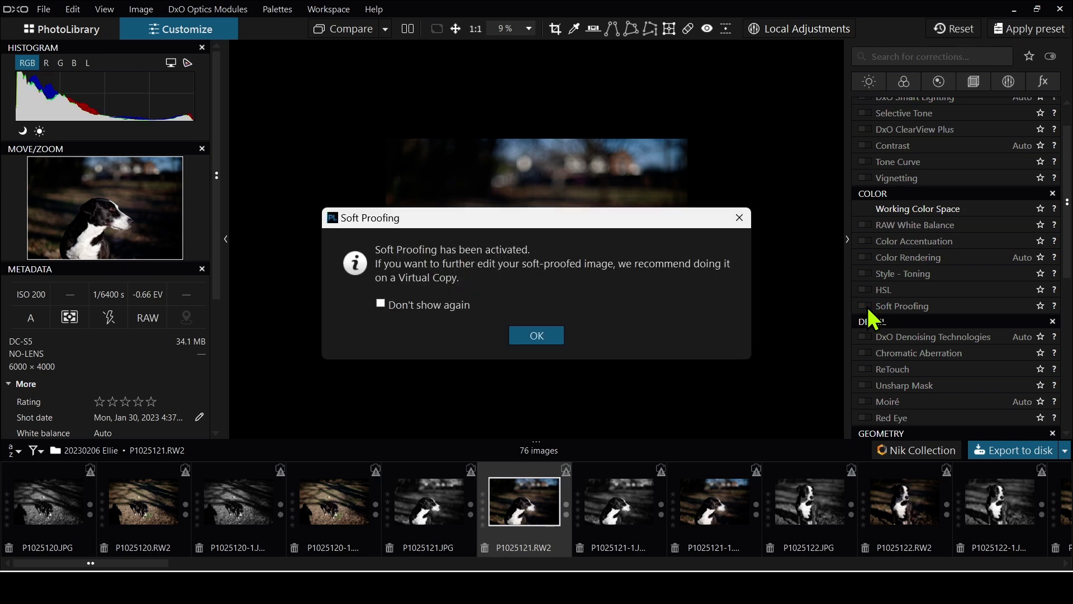
{"action": "left_click", "coordinate": [537, 344]}
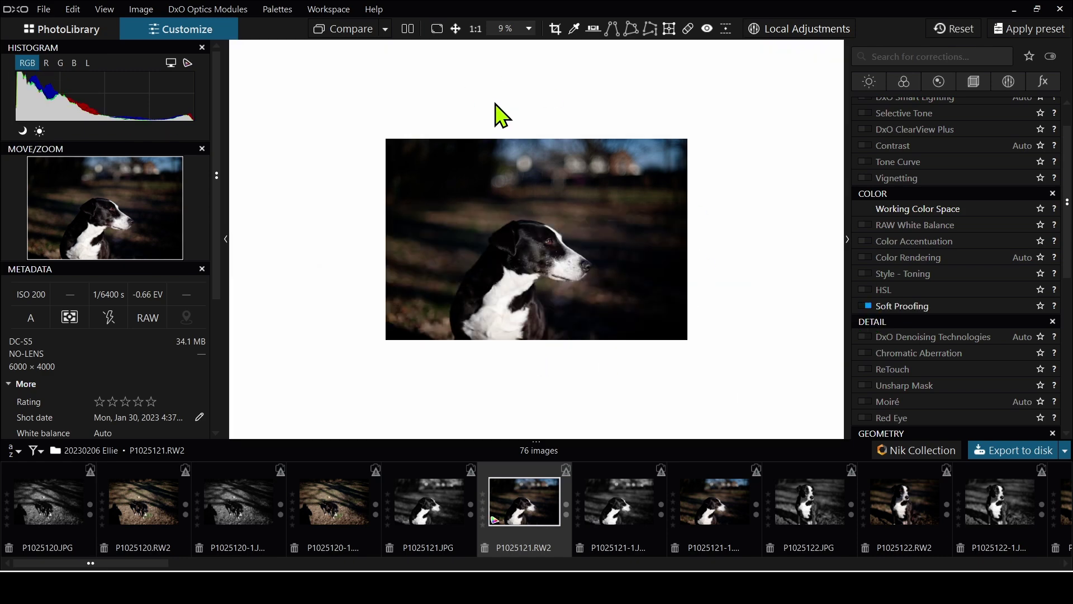
{"action": "mouse_move", "coordinate": [456, 96]}
{"action": "left_mouse_down"}
{"action": "mouse_move", "coordinate": [316, 100]}
{"action": "mouse_move", "coordinate": [302, 139]}
{"action": "mouse_move", "coordinate": [322, 191]}
{"action": "mouse_move", "coordinate": [316, 272]}
{"action": "mouse_move", "coordinate": [359, 388]}
{"action": "left_mouse_up"}
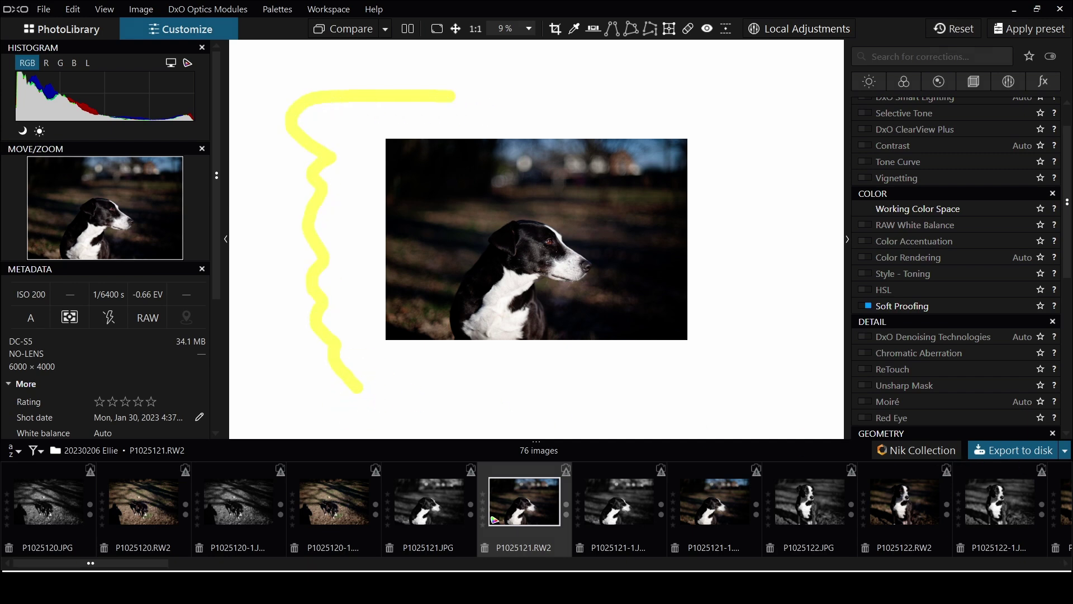
{"action": "left_click", "coordinate": [865, 305]}
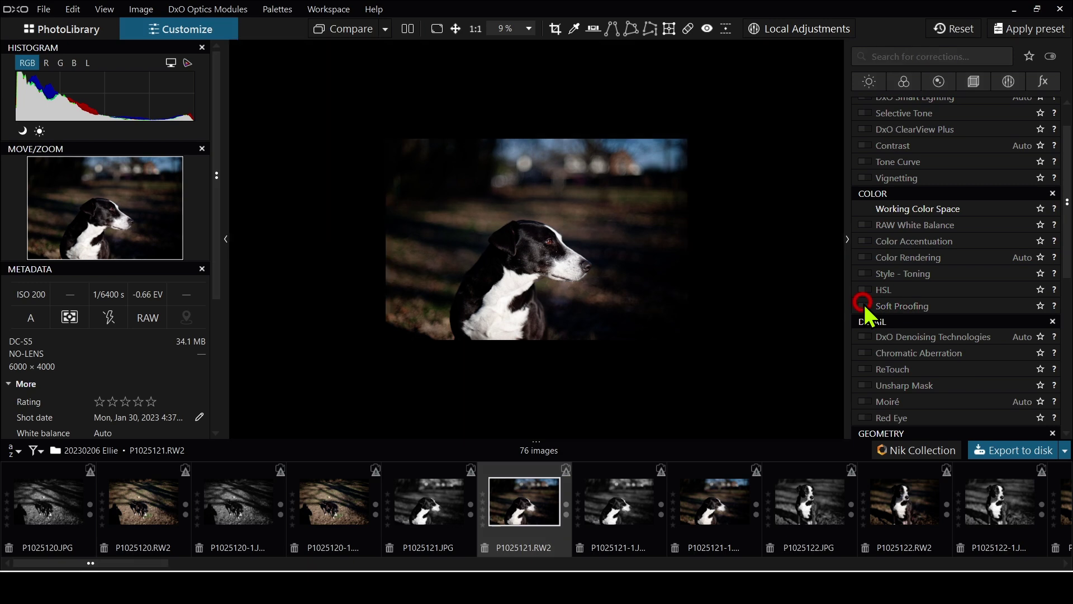
{"action": "scroll", "coordinate": [487, 229], "scroll_direction": "up", "scroll_amount": 1}
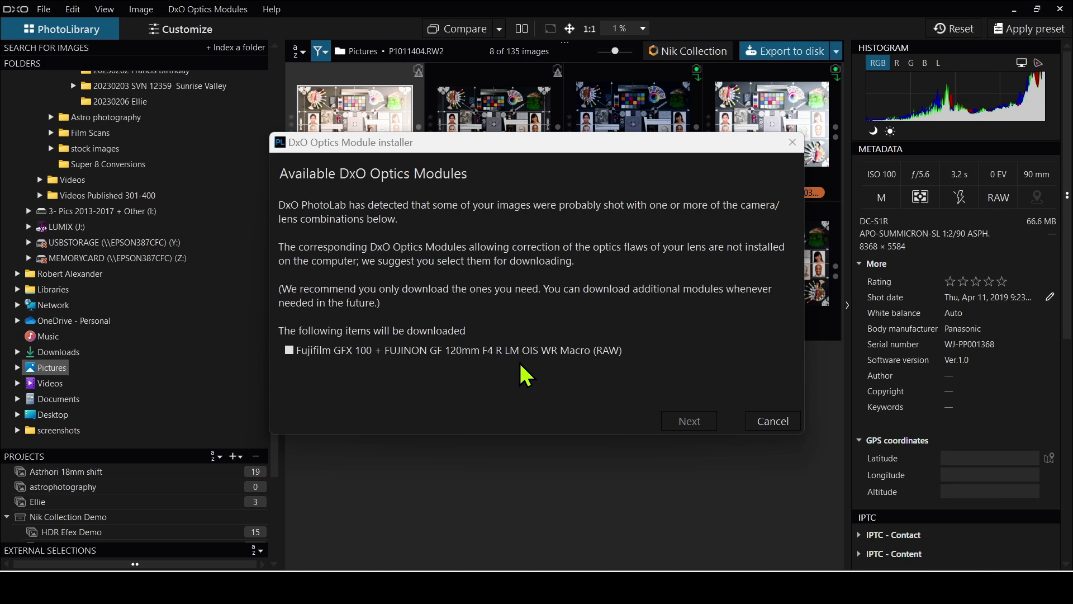
Select and download the Fujifilm GFX 100 + FUJINON GF 120mm optics module
{"action": "left_click", "coordinate": [501, 351]}
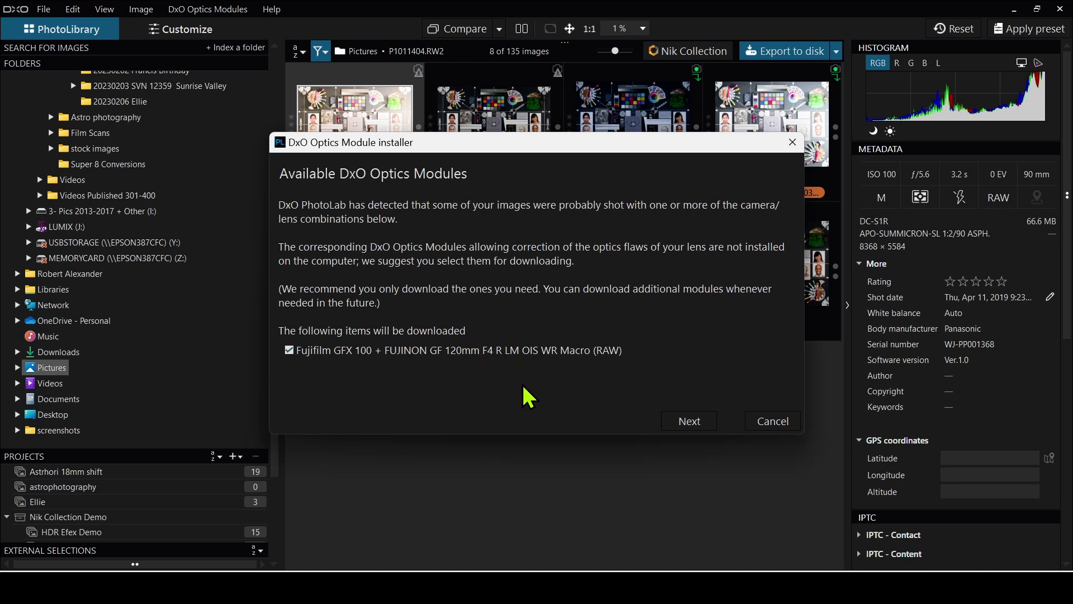
{"action": "left_click", "coordinate": [680, 421]}
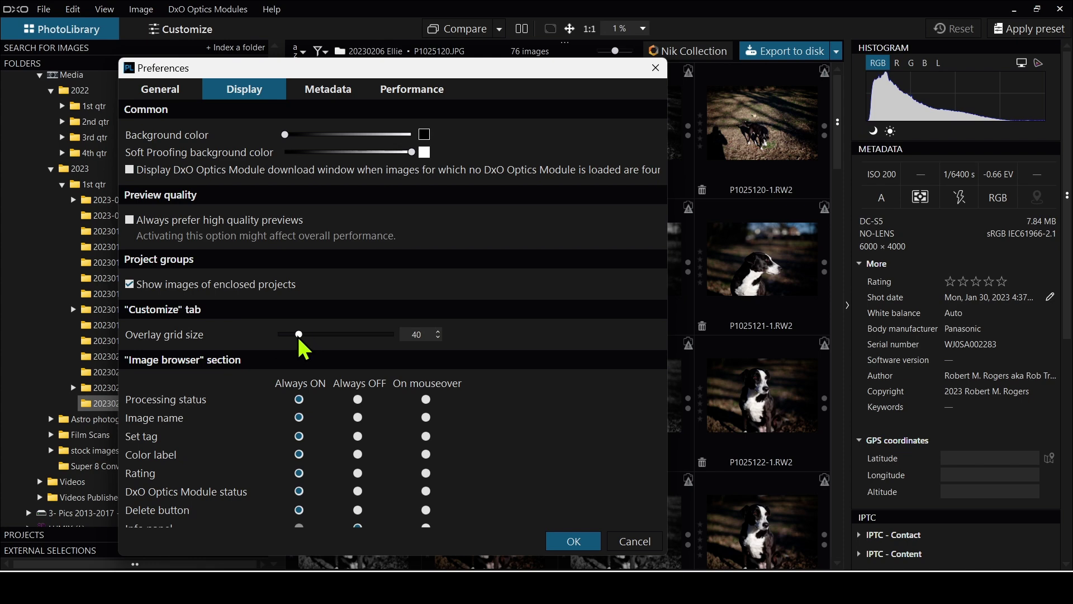
Close Preferences, open P1025121.JPG in Customize, and show the overlay grid with G
{"action": "left_click", "coordinate": [571, 541]}
{"action": "left_click", "coordinate": [369, 268]}
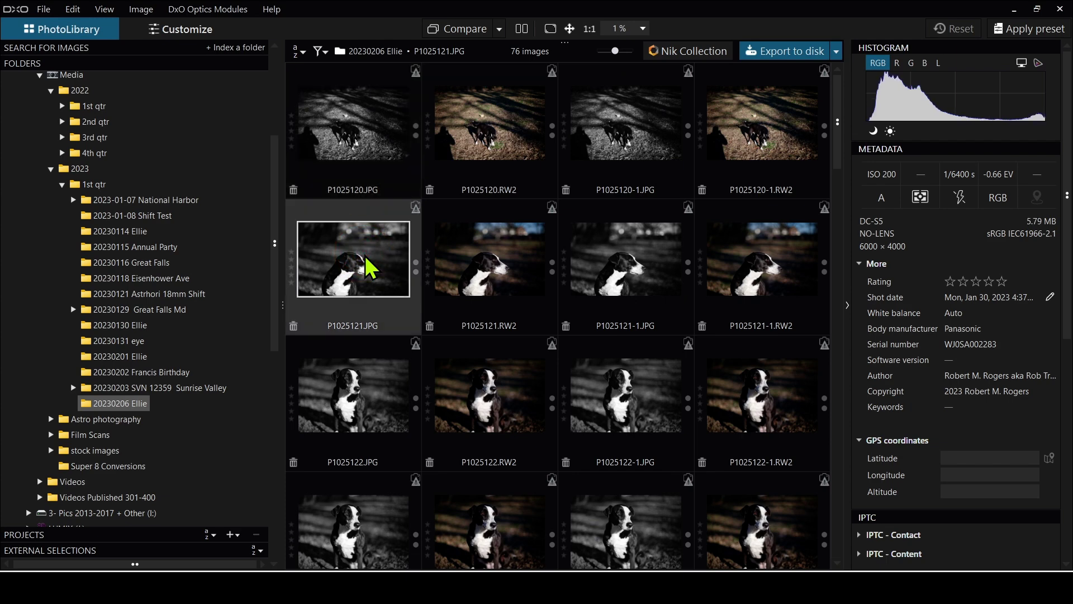
{"action": "double_click", "coordinate": [369, 267]}
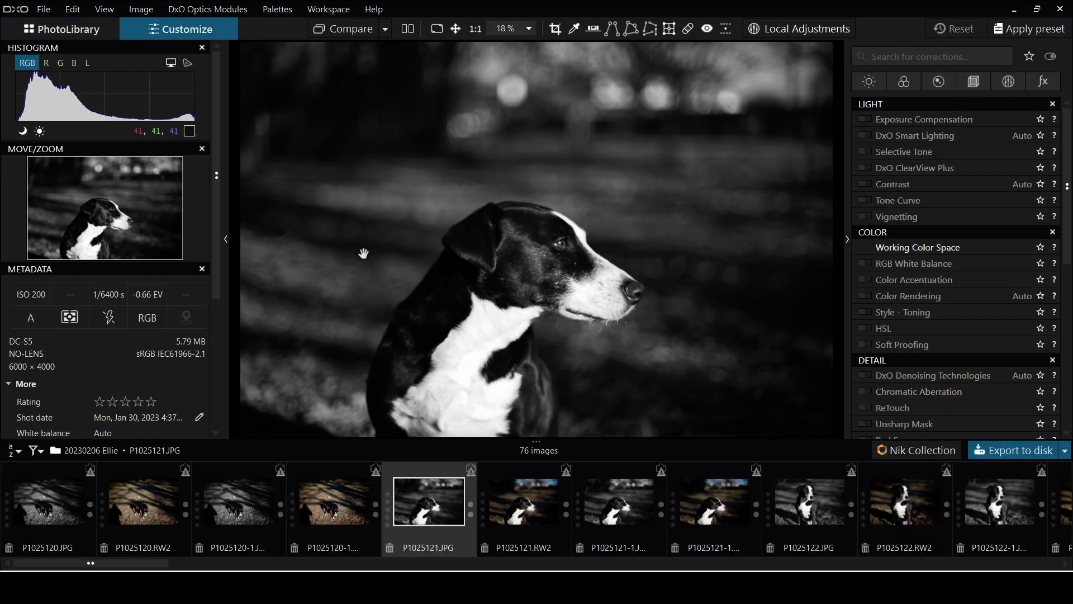
{"action": "key", "text": "g"}
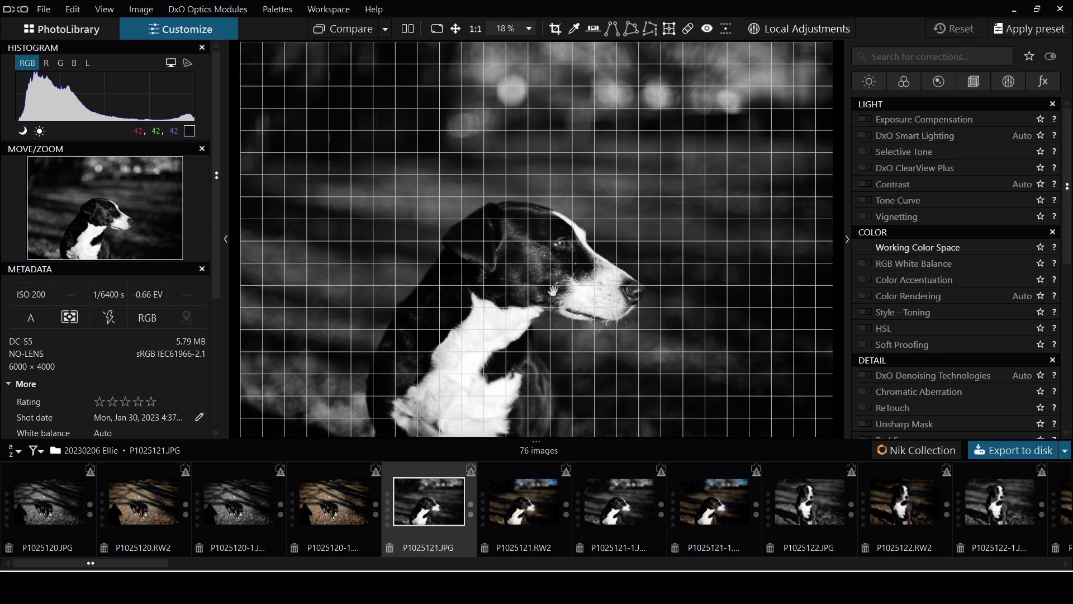
{"action": "left_click", "coordinate": [73, 9]}
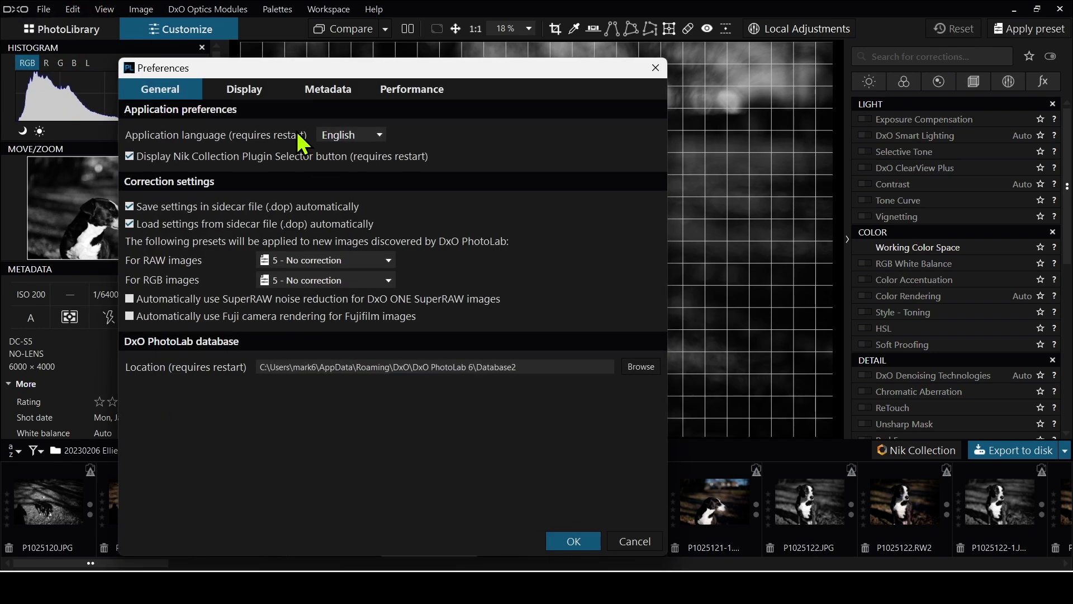
Enlarge the overlay grid size to 132 in Display preferences and apply it
{"action": "left_click", "coordinate": [244, 89]}
{"action": "left_click_drag", "start_coordinate": [298, 334], "coordinate": [353, 336]}
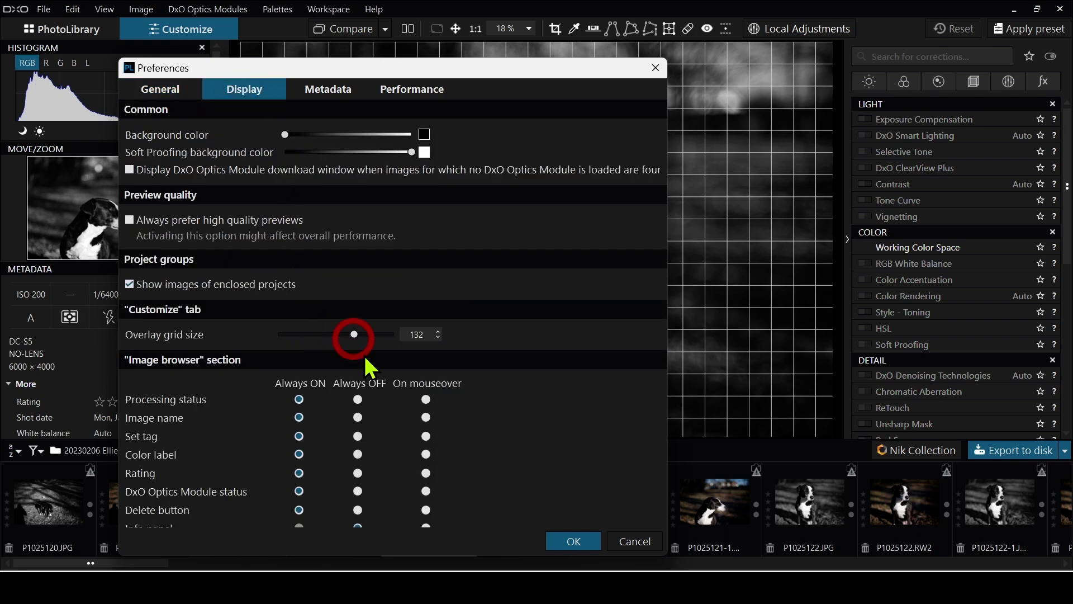
{"action": "left_click", "coordinate": [594, 542]}
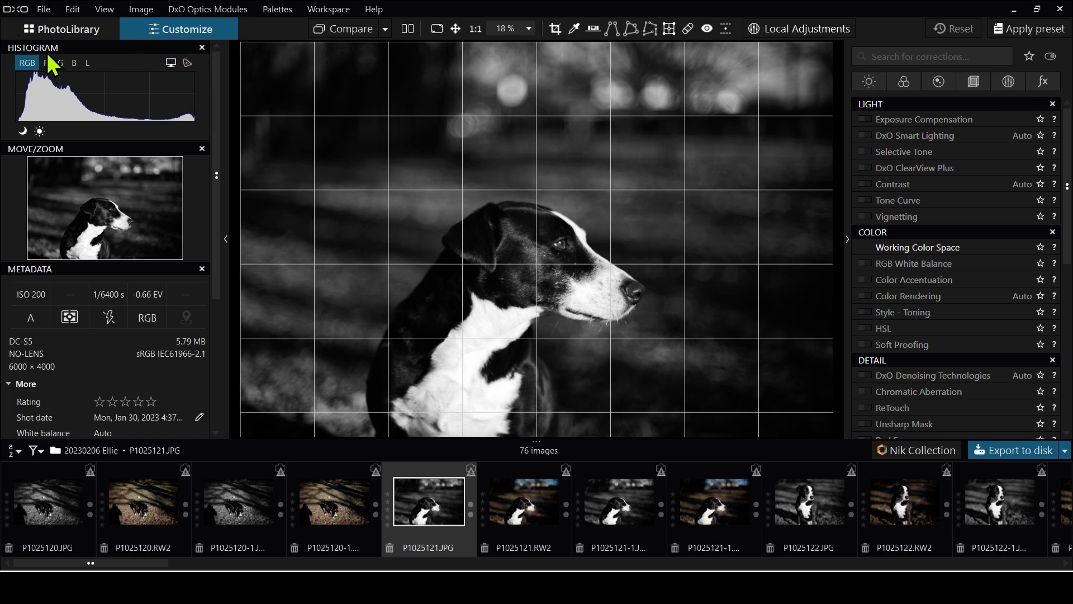
Reduce the overlay grid size to 61, apply it, and return to PhotoLibrary
{"action": "left_click", "coordinate": [73, 9]}
{"action": "left_click", "coordinate": [77, 93]}
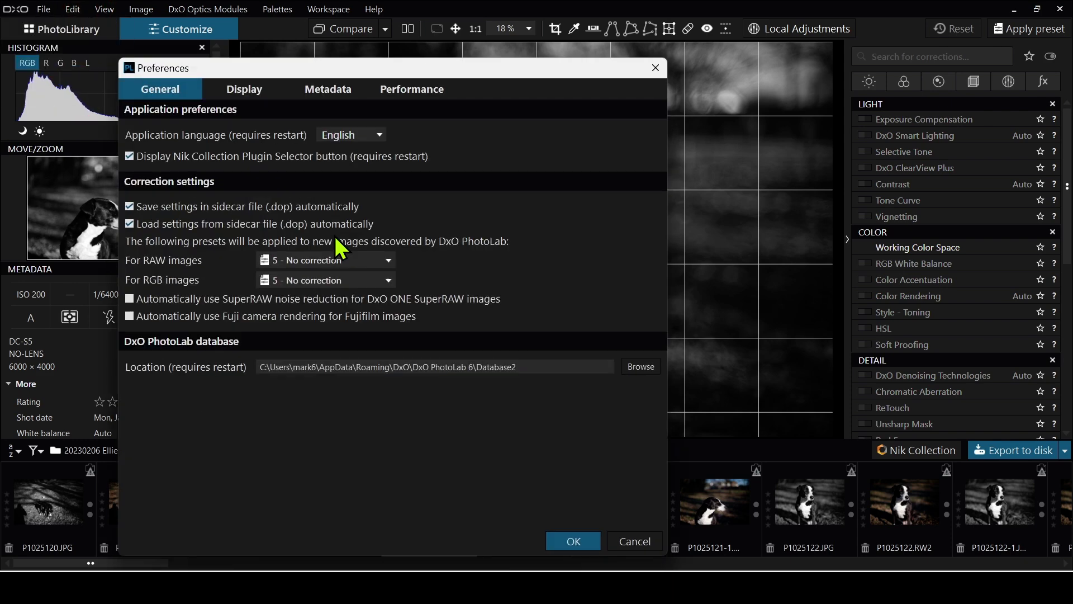
{"action": "left_click", "coordinate": [258, 103]}
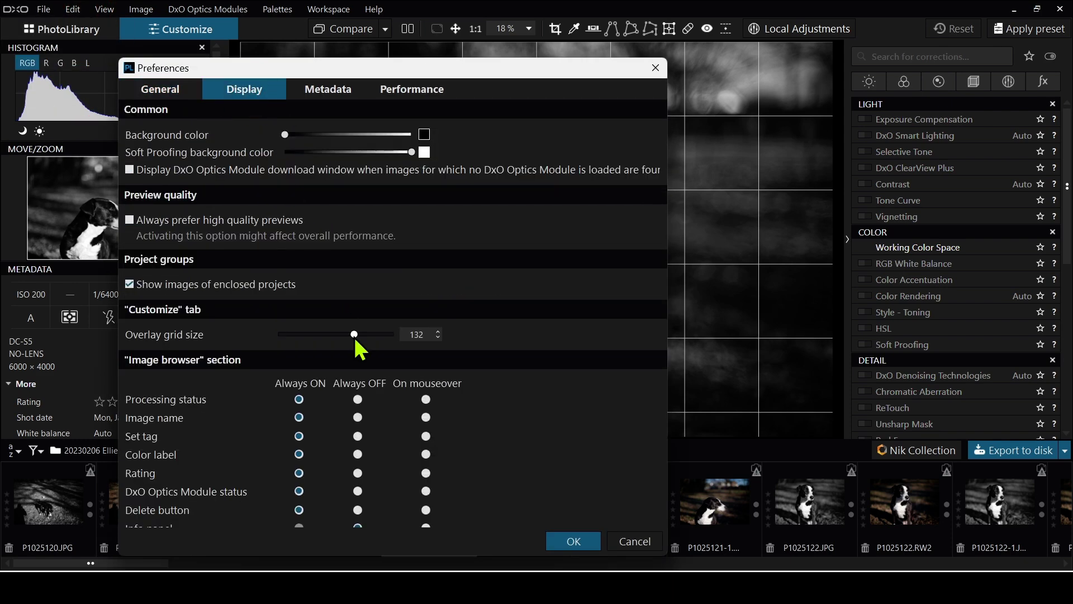
{"action": "left_click_drag", "start_coordinate": [355, 335], "coordinate": [302, 339]}
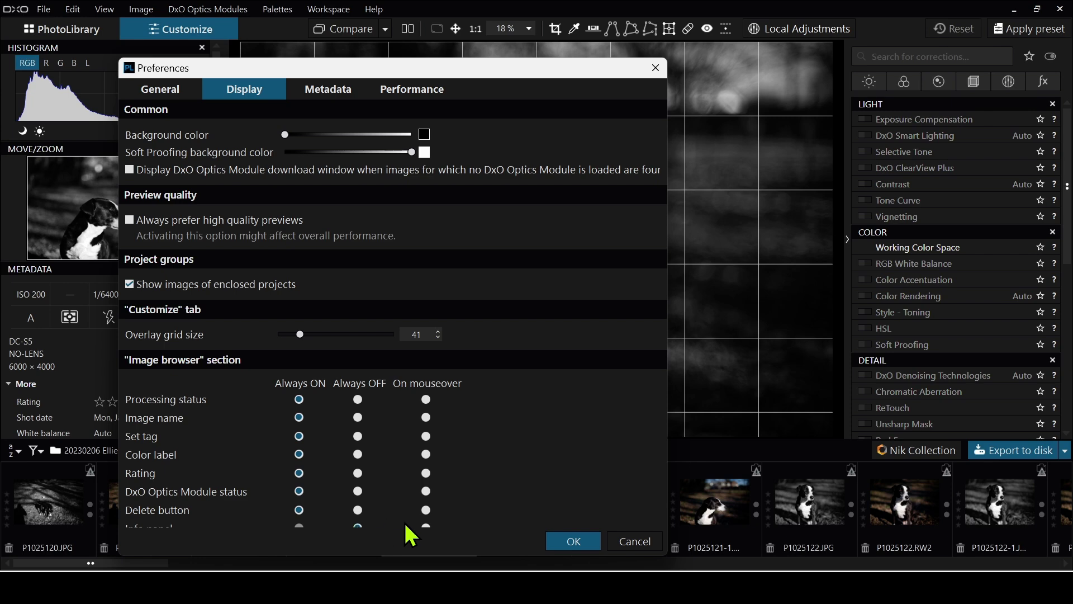
{"action": "left_click", "coordinate": [427, 528]}
{"action": "left_click", "coordinate": [557, 547]}
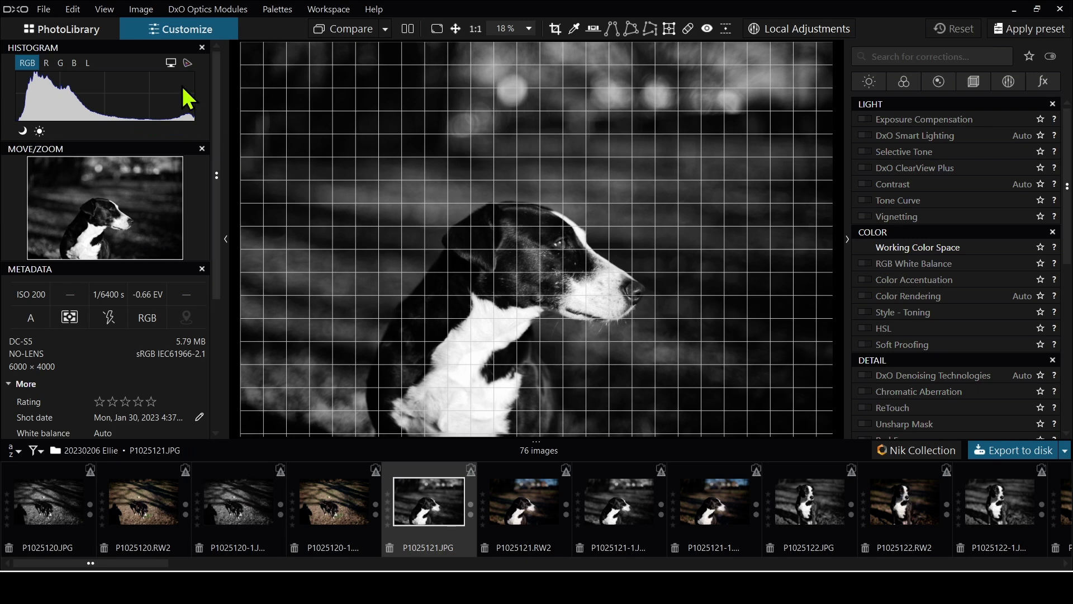
{"action": "left_click", "coordinate": [84, 31]}
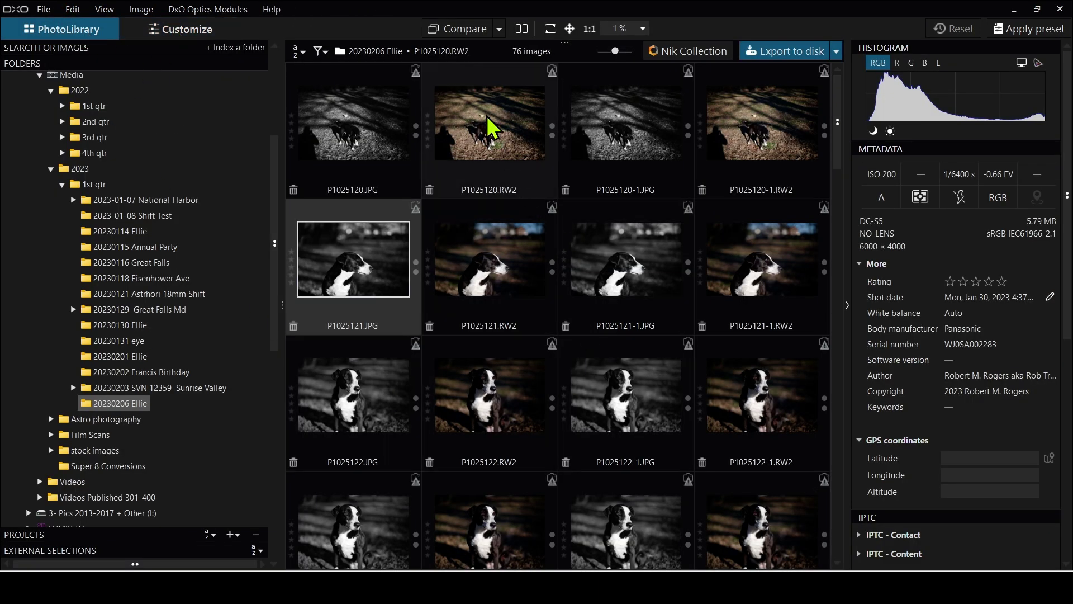
Set the Display preference Info panel to Always OFF and apply it
{"action": "mouse_move", "coordinate": [490, 127]}
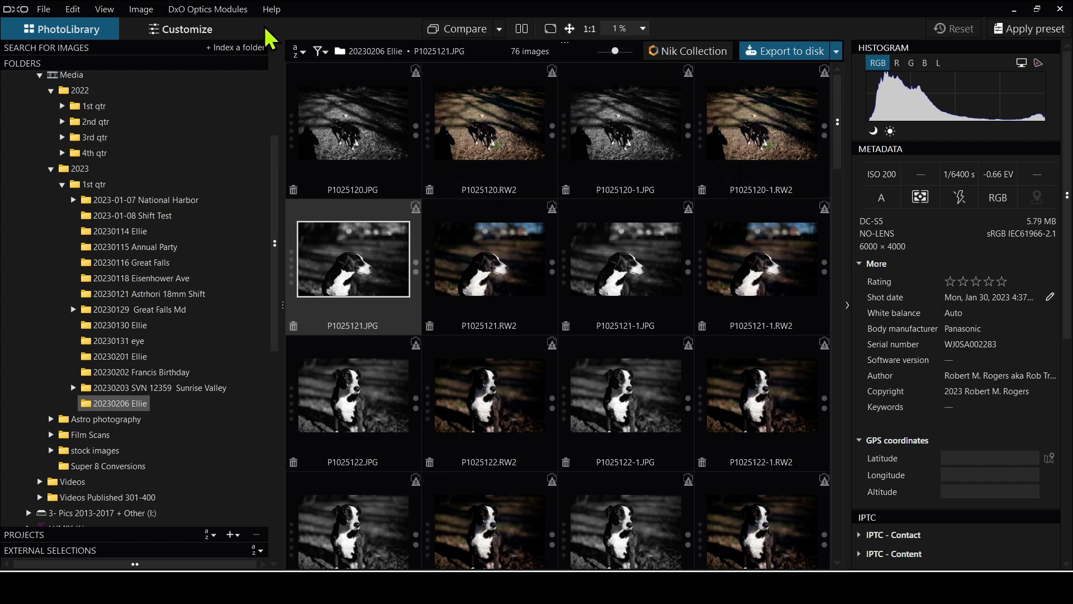
{"action": "left_click", "coordinate": [75, 12]}
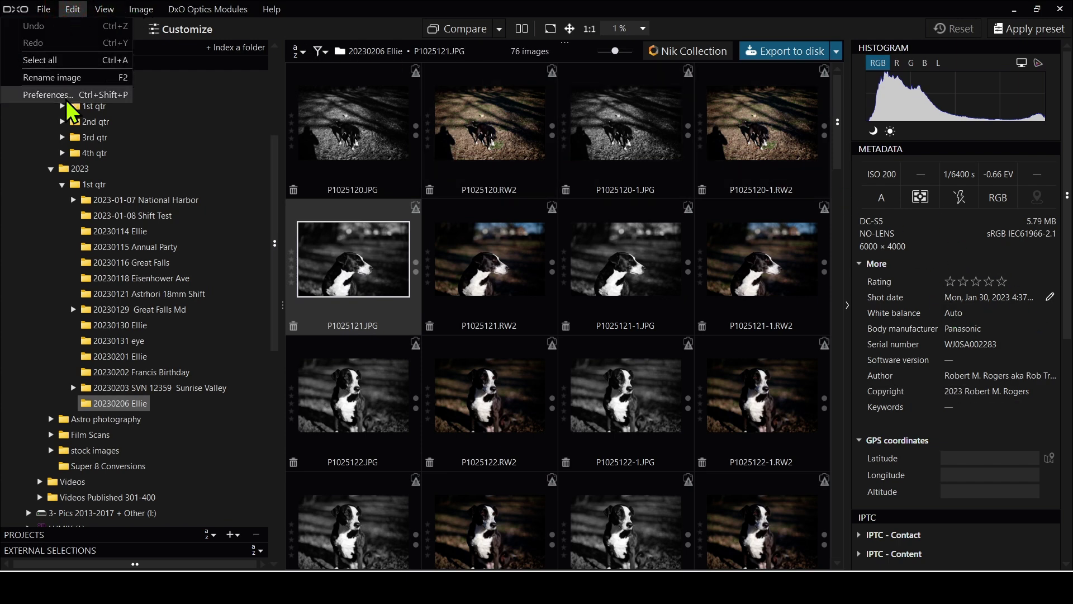
{"action": "left_click", "coordinate": [67, 97]}
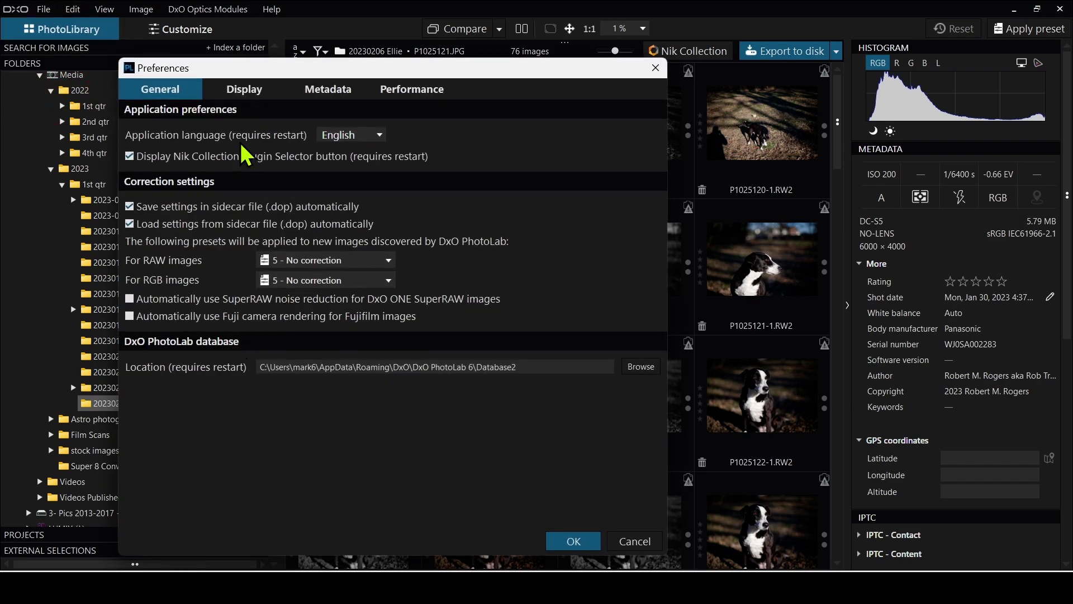
{"action": "left_click", "coordinate": [243, 96]}
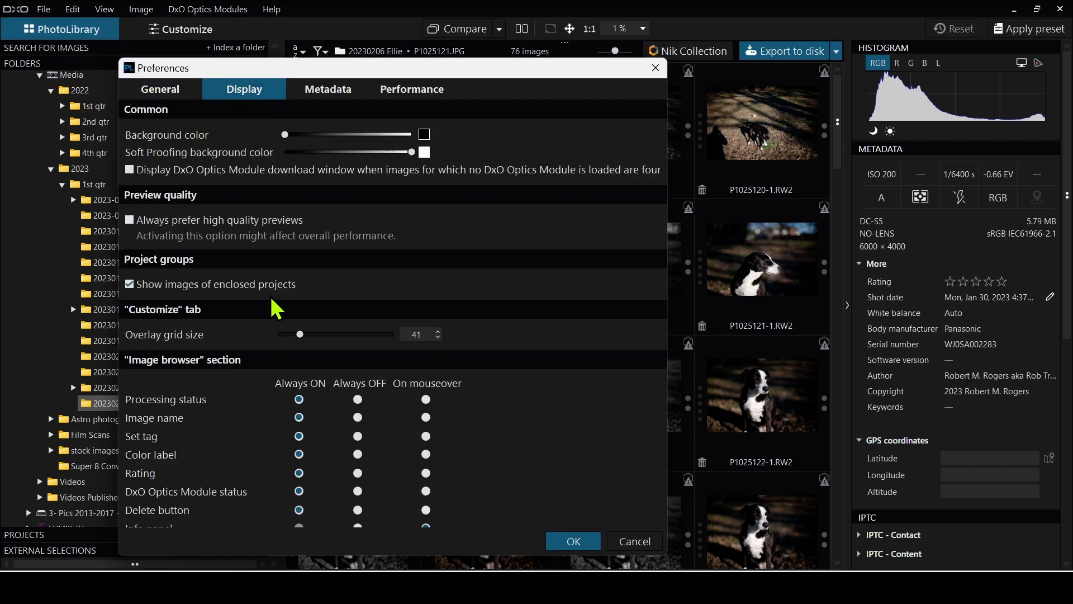
{"action": "left_click", "coordinate": [358, 525]}
{"action": "left_click", "coordinate": [559, 541]}
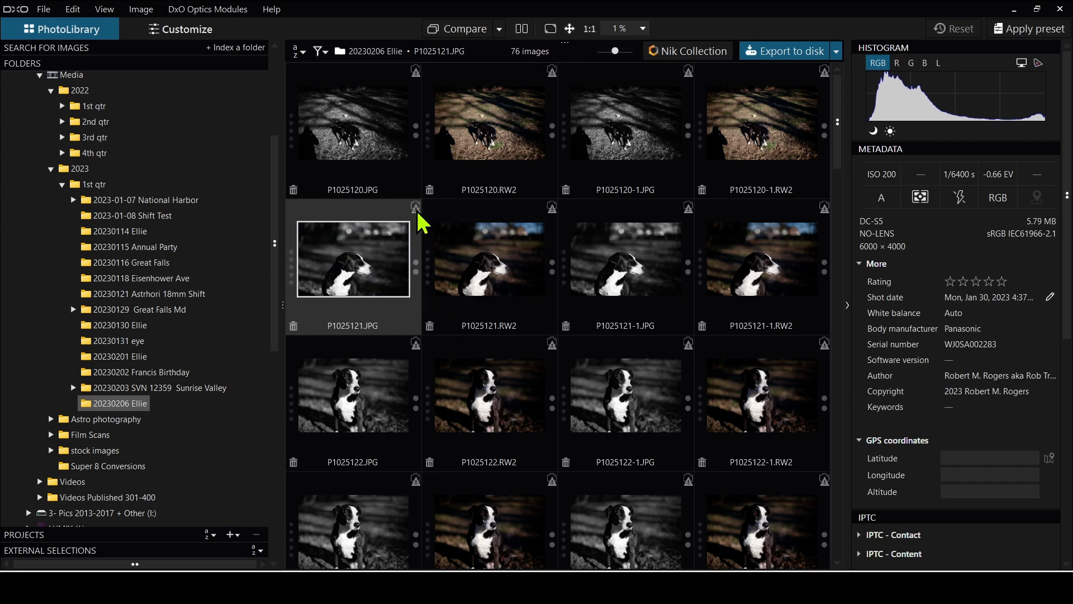
{"action": "mouse_move", "coordinate": [417, 210]}
Select P1025121.RW2 and review the Metadata and Performance preferences
{"action": "left_click", "coordinate": [436, 286]}
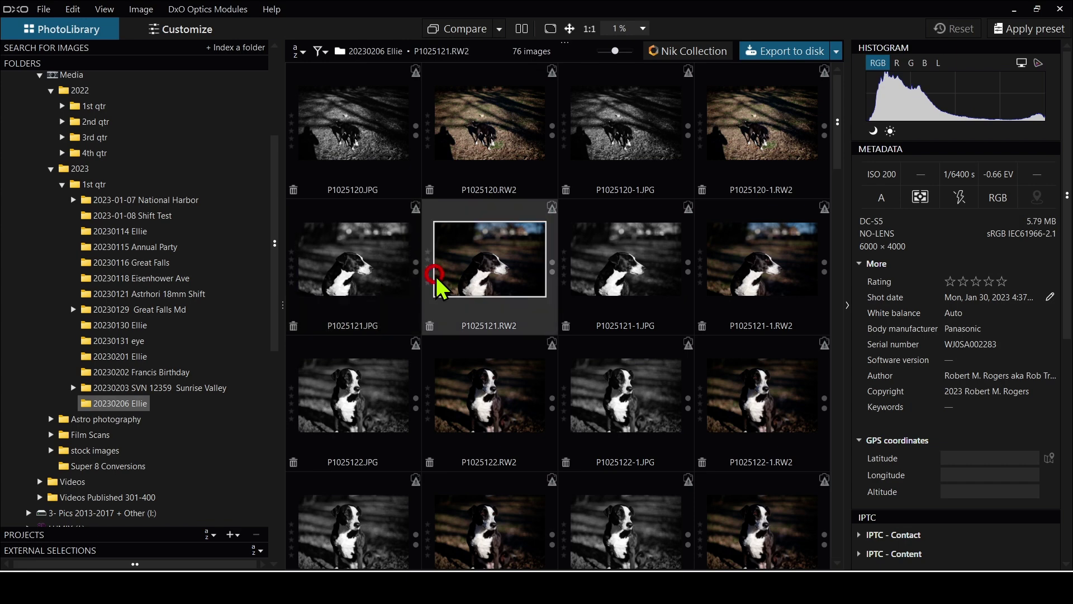
{"action": "left_click", "coordinate": [73, 9]}
{"action": "left_click", "coordinate": [73, 95]}
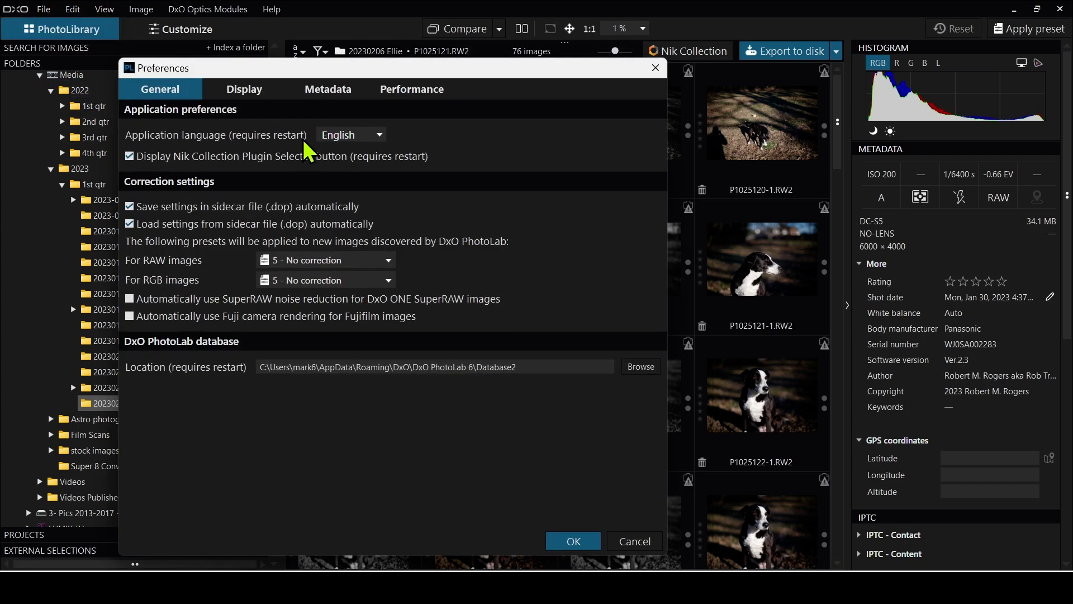
{"action": "left_click", "coordinate": [333, 92]}
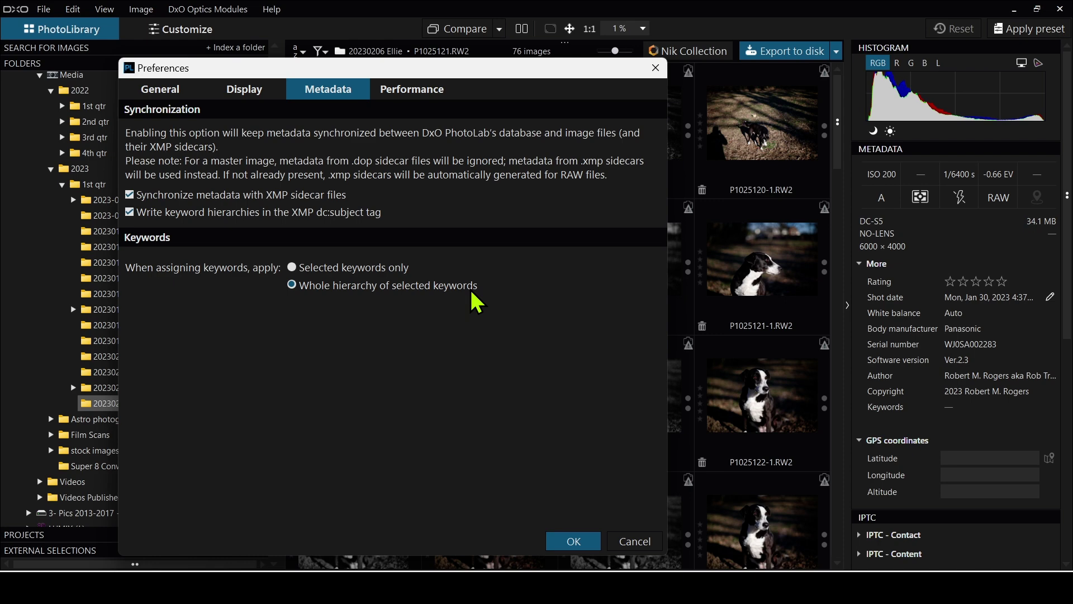
{"action": "left_click", "coordinate": [408, 94]}
Set DeepPRIME acceleration to the NVIDIA GeForce RTX 2060 with Max-Q Design and simultaneous images to 3
{"action": "left_click", "coordinate": [351, 133]}
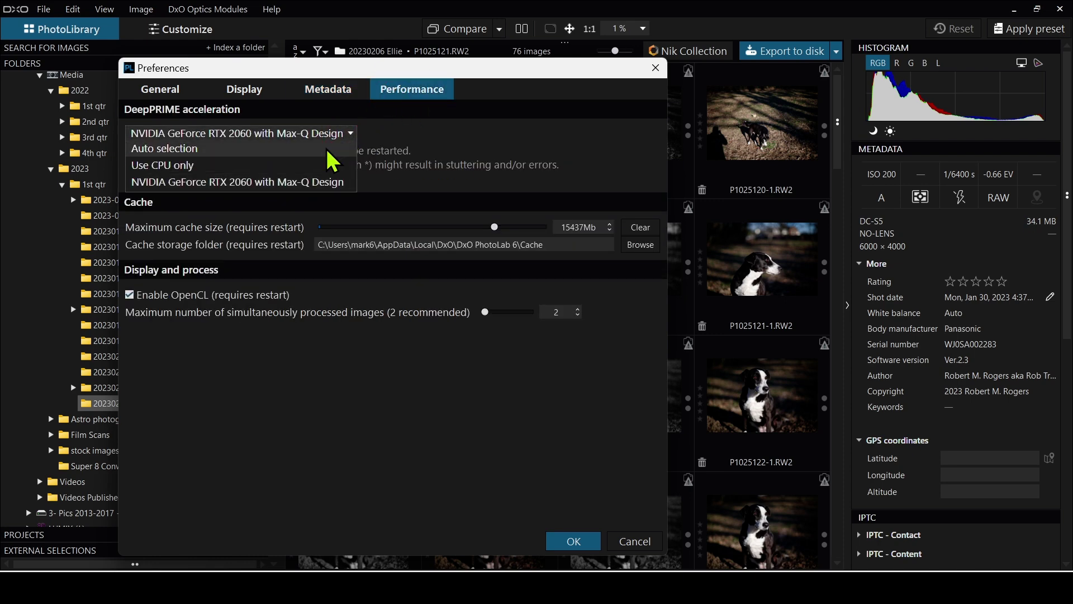
{"action": "left_click", "coordinate": [326, 148]}
{"action": "left_click", "coordinate": [271, 137]}
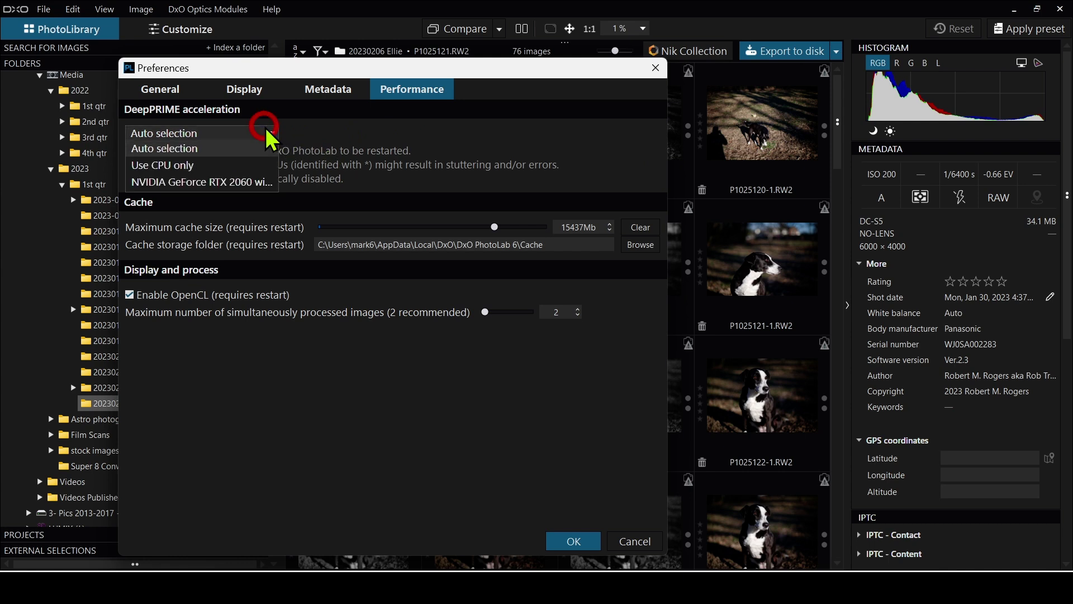
{"action": "left_click", "coordinate": [251, 184]}
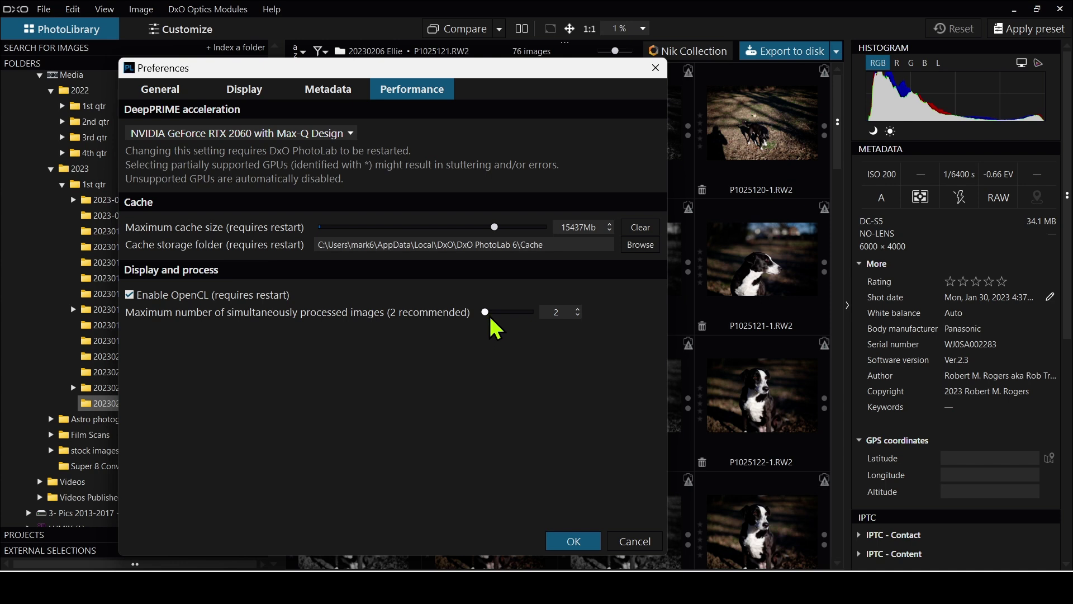
{"action": "left_click_drag", "start_coordinate": [486, 312], "coordinate": [526, 313]}
{"action": "left_click_drag", "start_coordinate": [526, 312], "coordinate": [490, 311]}
Confirm the performance preferences, then scroll through the Help Shortcuts list and close it
{"action": "left_click", "coordinate": [573, 541]}
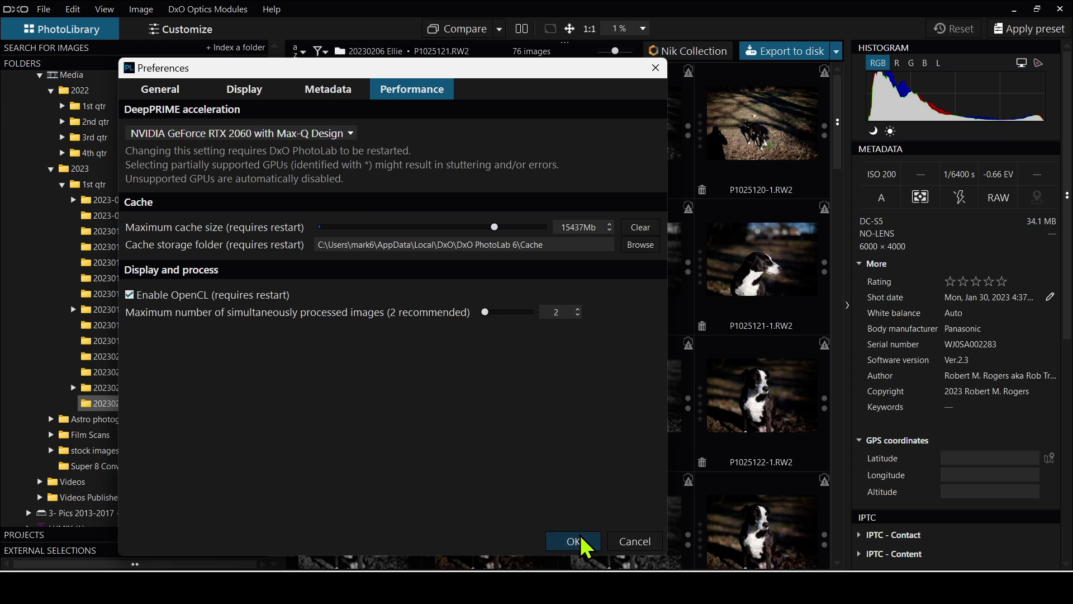
{"action": "left_click", "coordinate": [267, 10]}
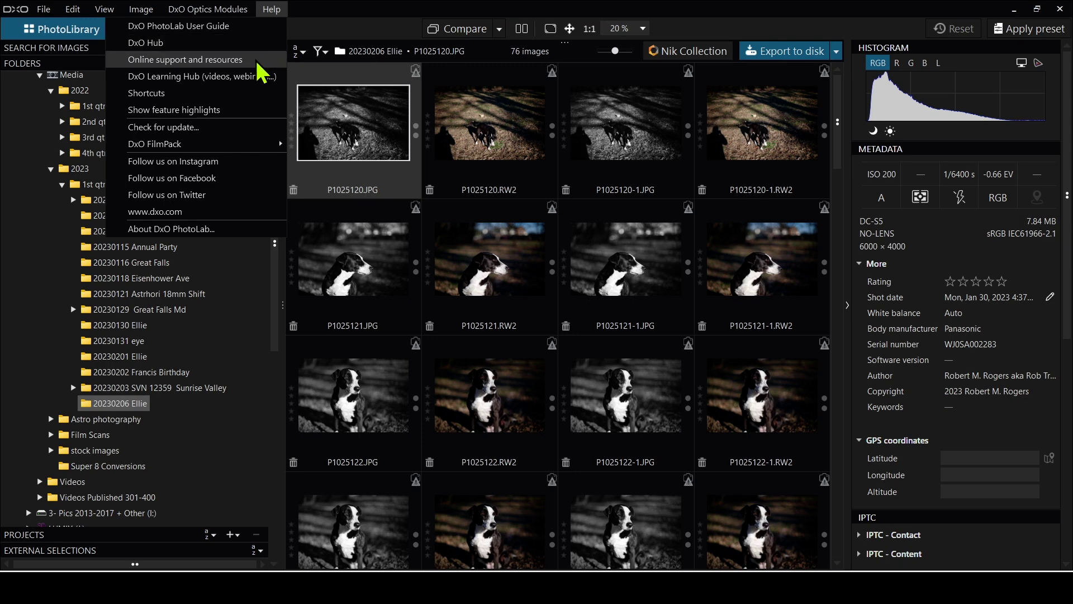
{"action": "left_click", "coordinate": [245, 94]}
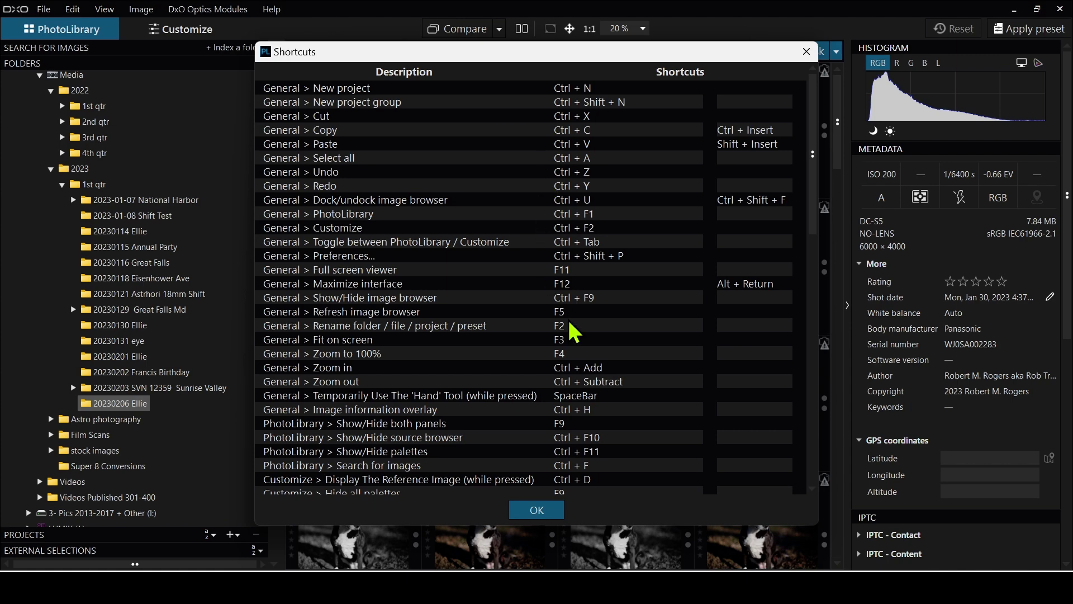
{"action": "scroll", "coordinate": [574, 333], "scroll_direction": "down", "scroll_amount": 5}
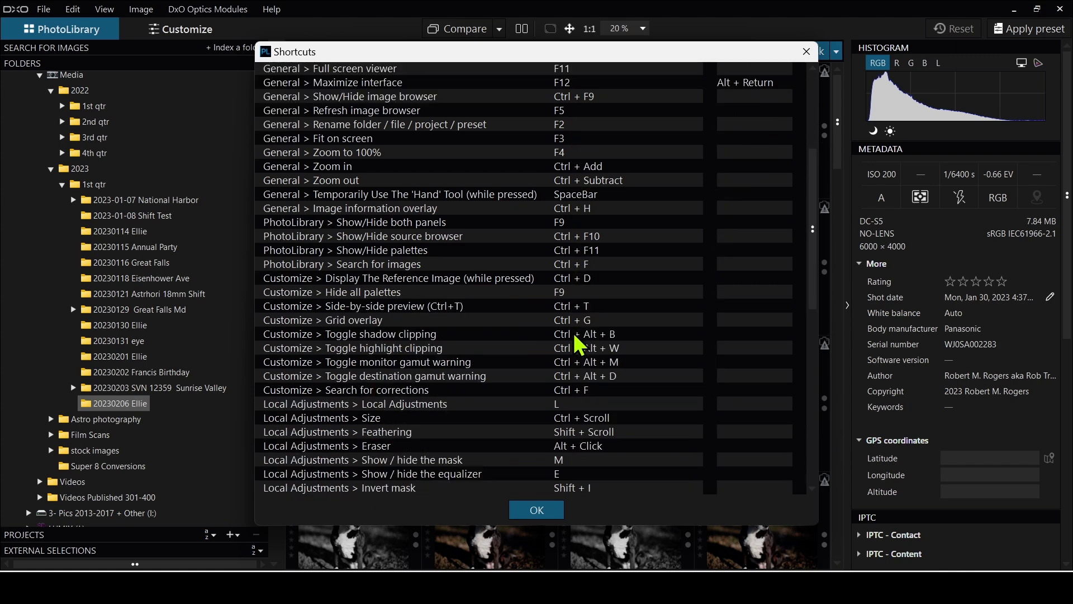
{"action": "scroll", "coordinate": [573, 333], "scroll_direction": "down", "scroll_amount": 5}
{"action": "scroll", "coordinate": [574, 333], "scroll_direction": "down", "scroll_amount": 3}
{"action": "scroll", "coordinate": [573, 332], "scroll_direction": "down", "scroll_amount": 2}
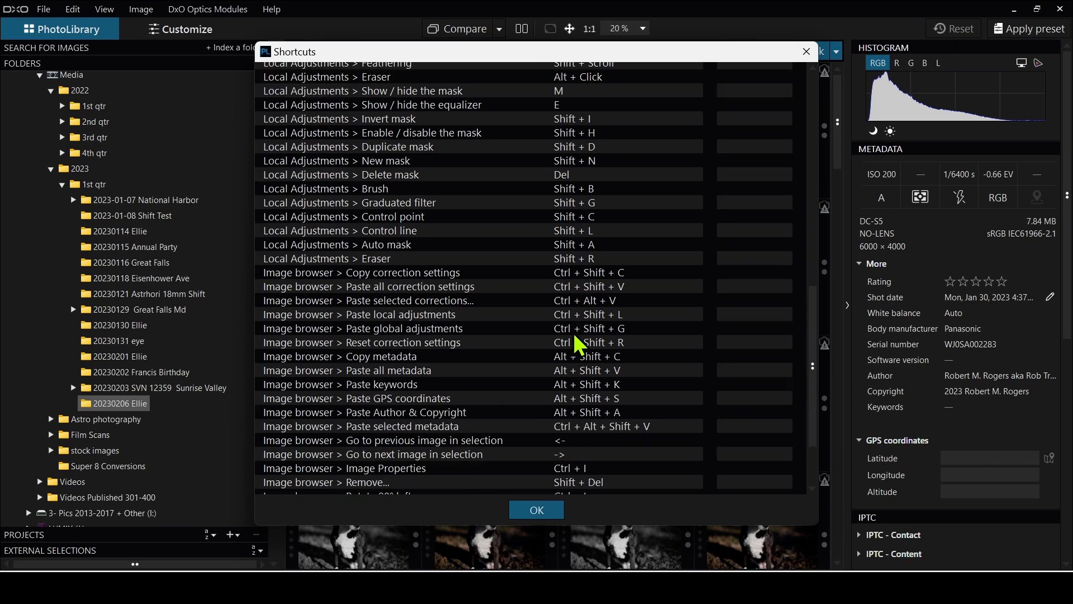
{"action": "left_click", "coordinate": [551, 509]}
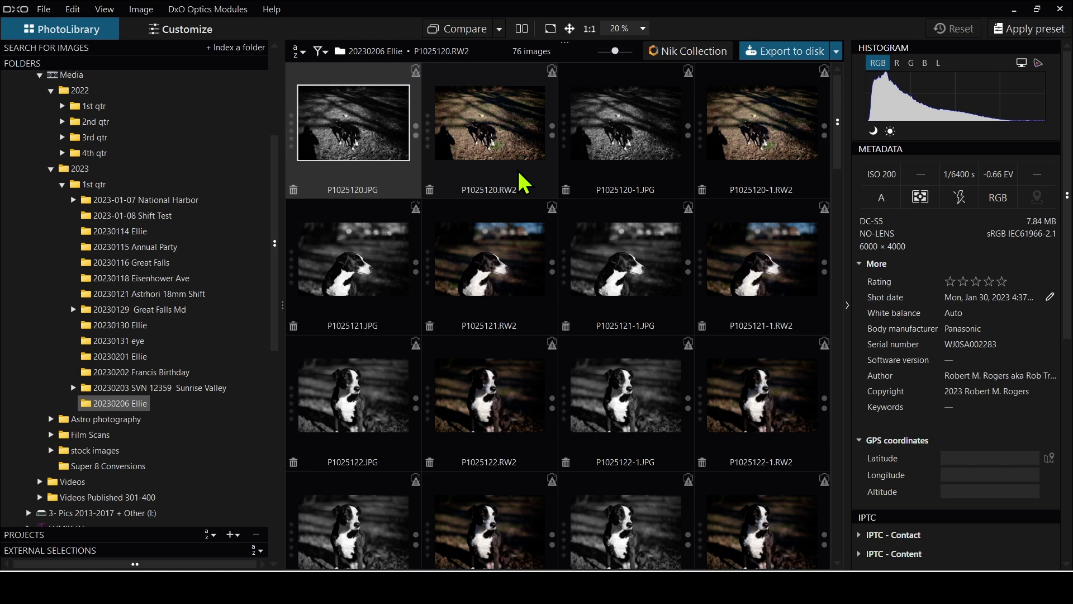
Hide and restore the library side panels, then open P1025120.JPG in Customize
{"action": "key", "text": "Tab"}
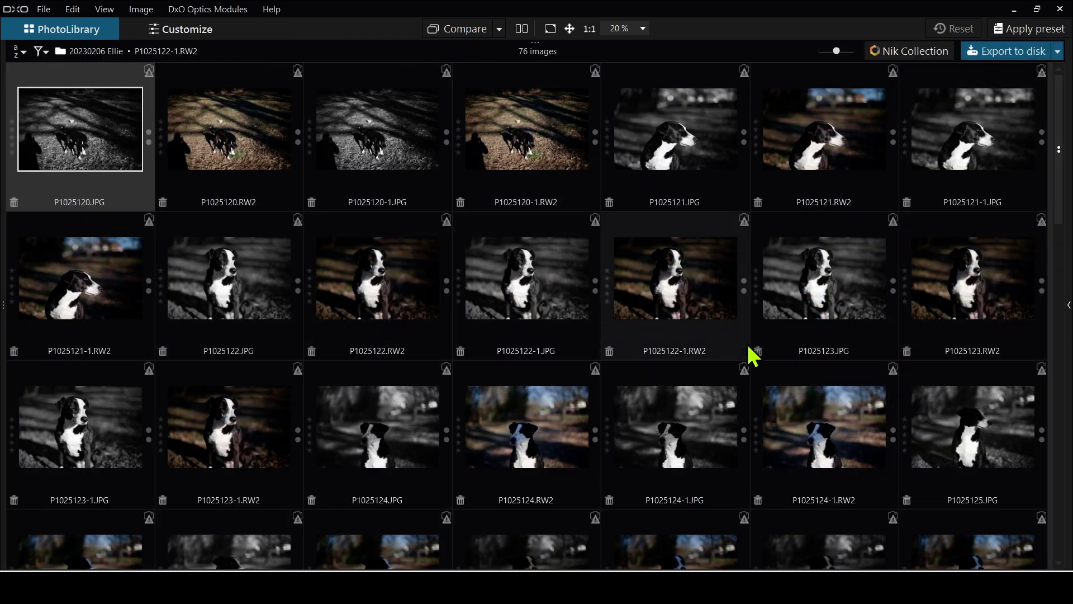
{"action": "key", "text": "Tab"}
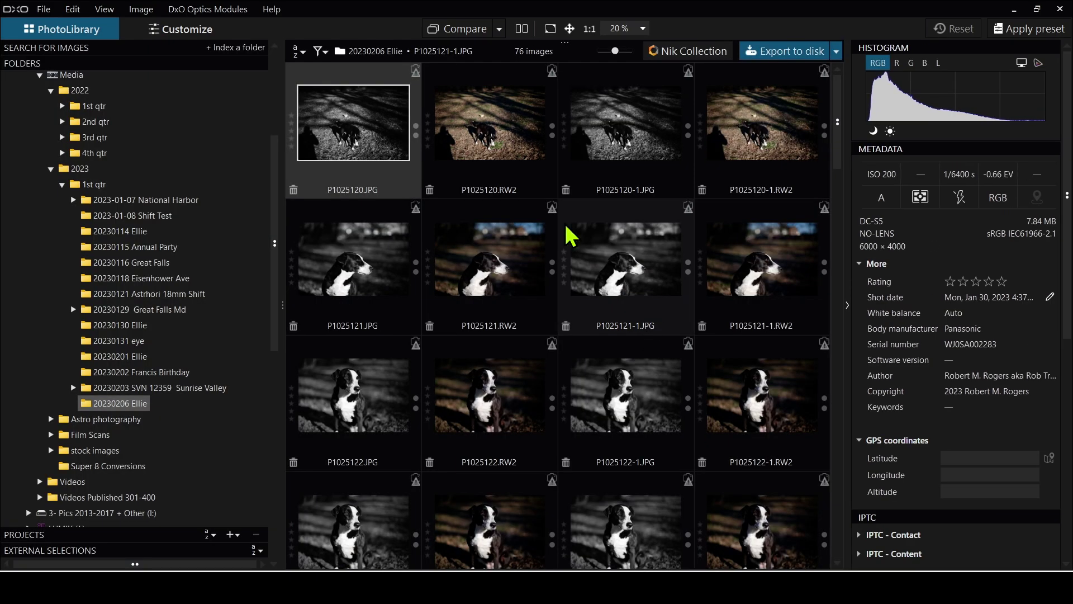
{"action": "double_click", "coordinate": [377, 153]}
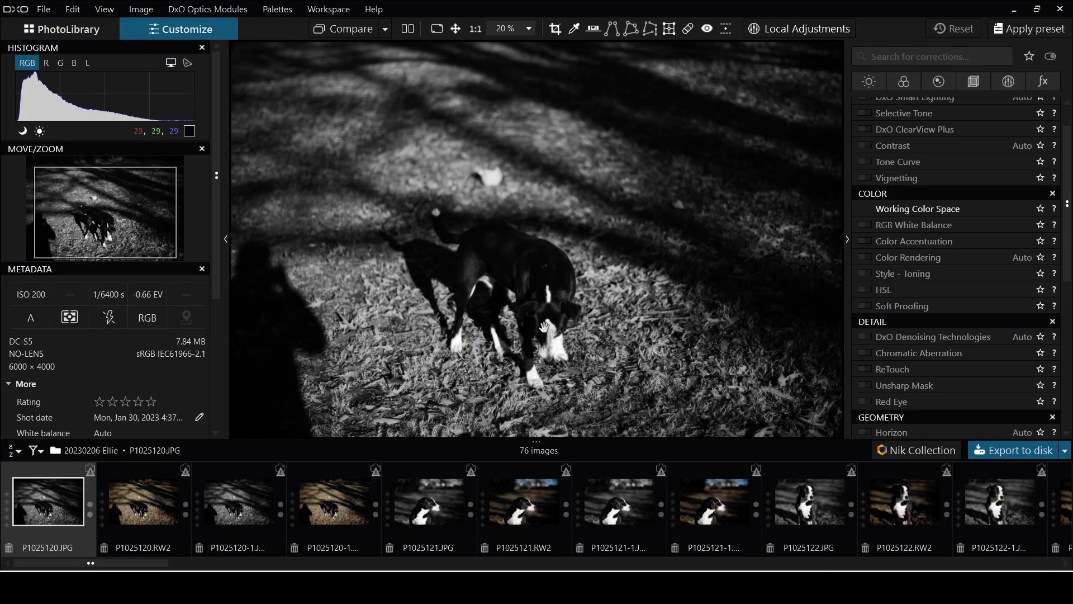
Hide and restore the palettes around the preview, then turn on the grid overlay
{"action": "key", "text": "Tab"}
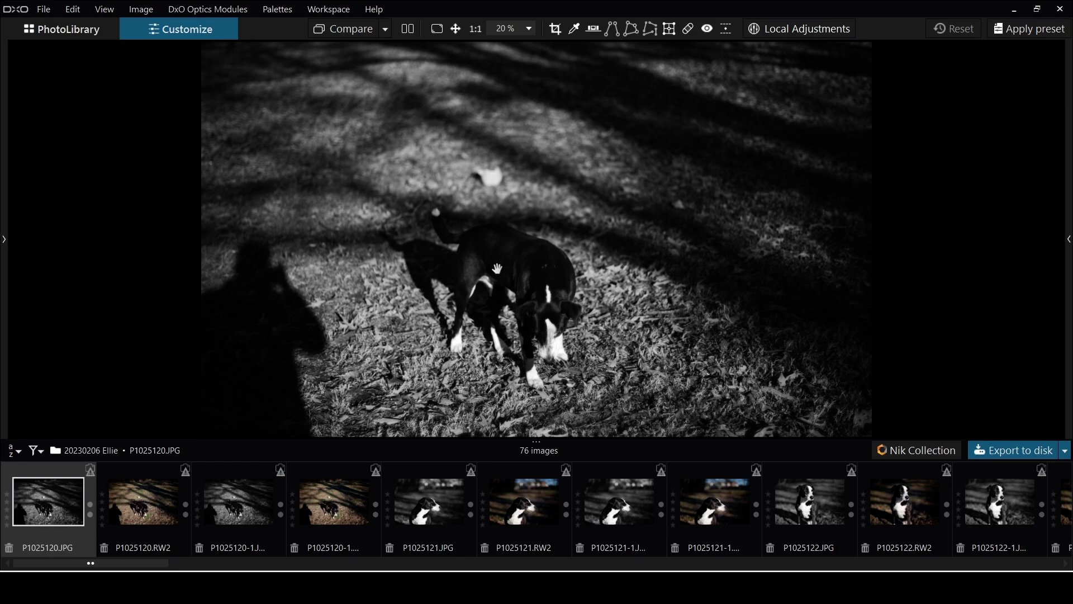
{"action": "scroll", "coordinate": [507, 258], "scroll_direction": "up", "scroll_amount": 2}
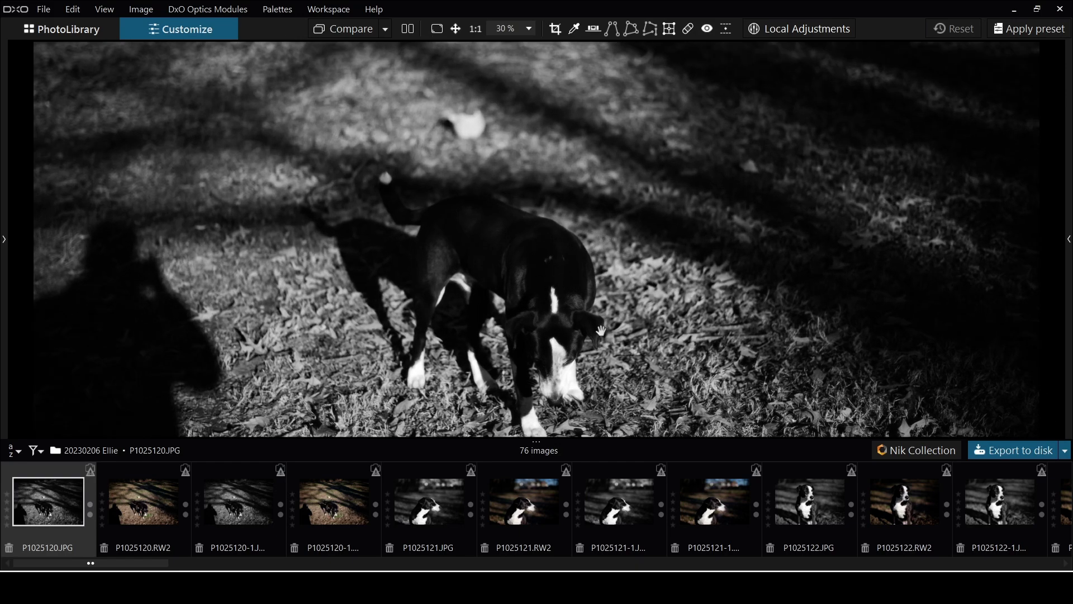
{"action": "scroll", "coordinate": [601, 330], "scroll_direction": "down", "scroll_amount": 2}
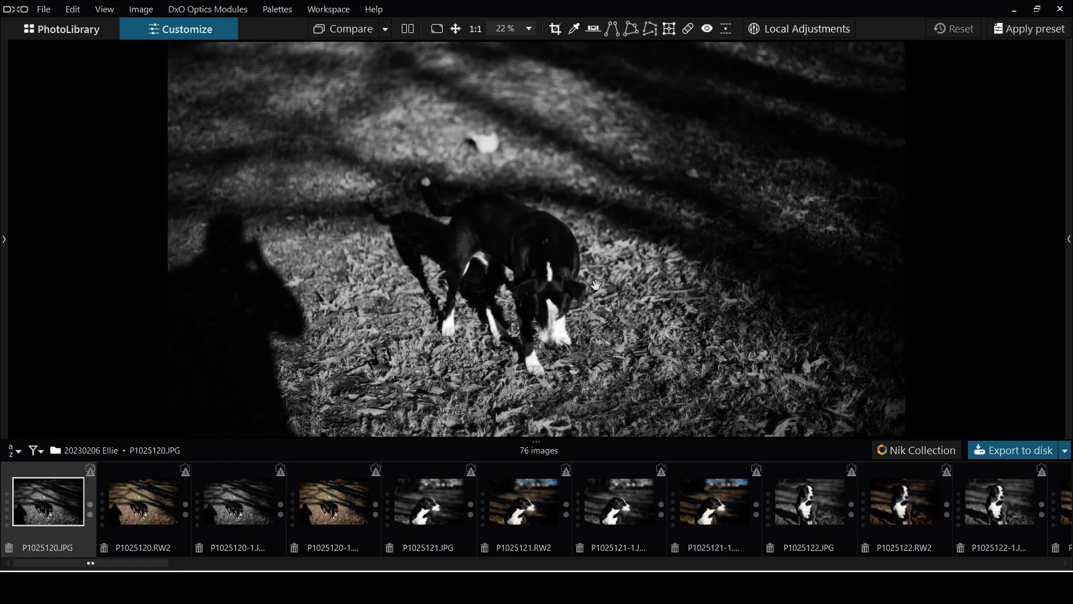
{"action": "key", "text": "Tab"}
{"action": "key", "text": "Tab"}
{"action": "key", "text": "Tab"}
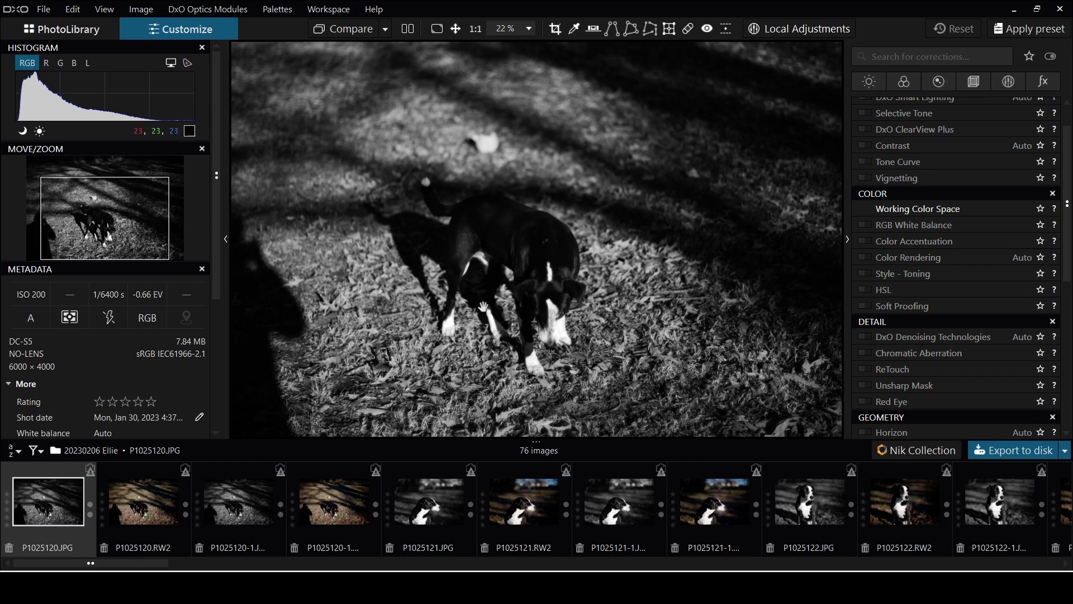
{"action": "key", "text": "g"}
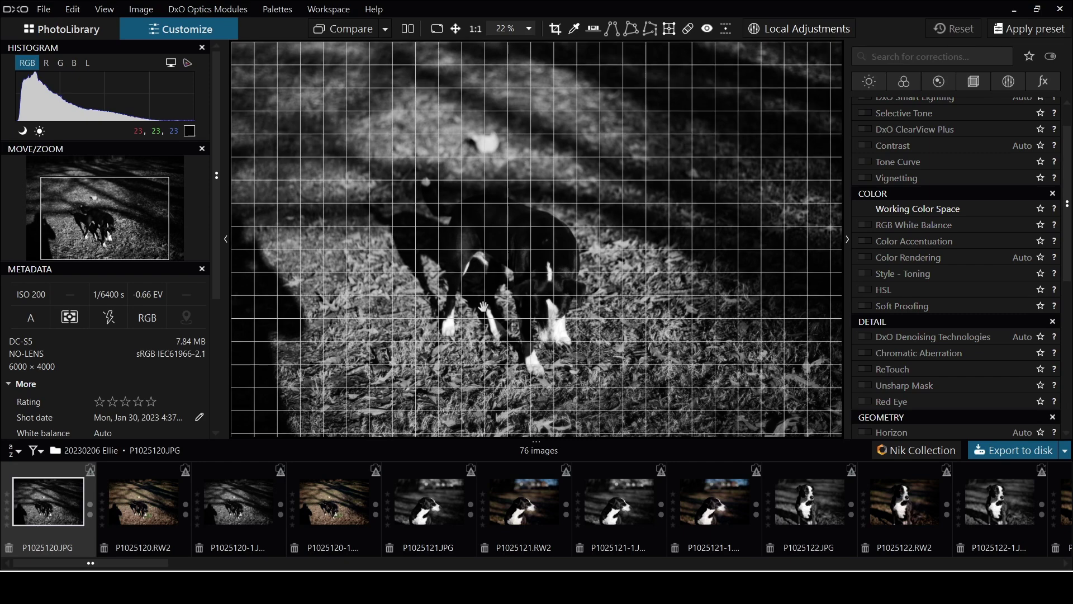